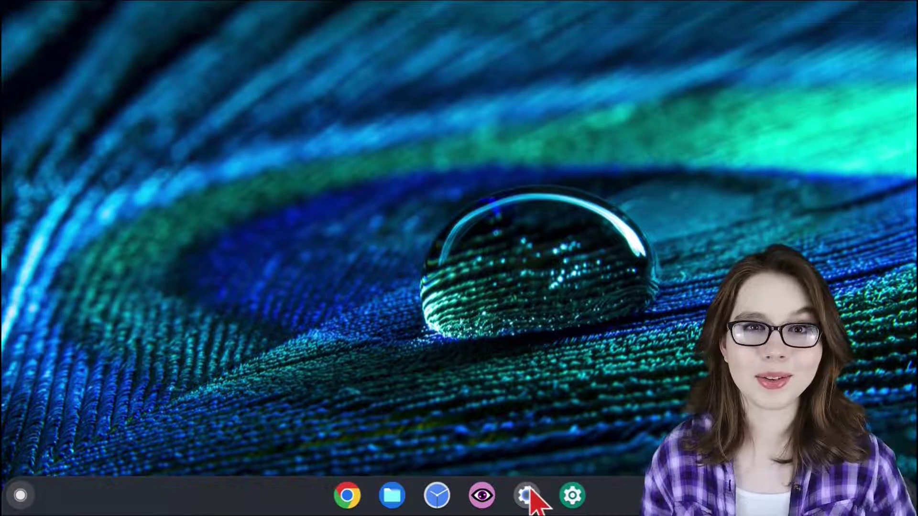
- Open Settings and show the Developers section under Advanced
{"action": "left_click", "coordinate": [531, 495]}
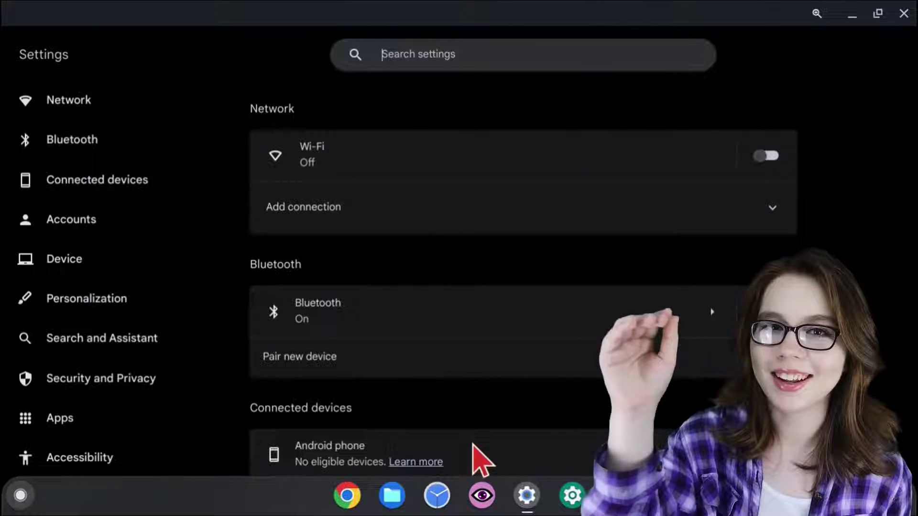
{"action": "scroll", "coordinate": [201, 291], "scroll_direction": "down", "scroll_amount": 3}
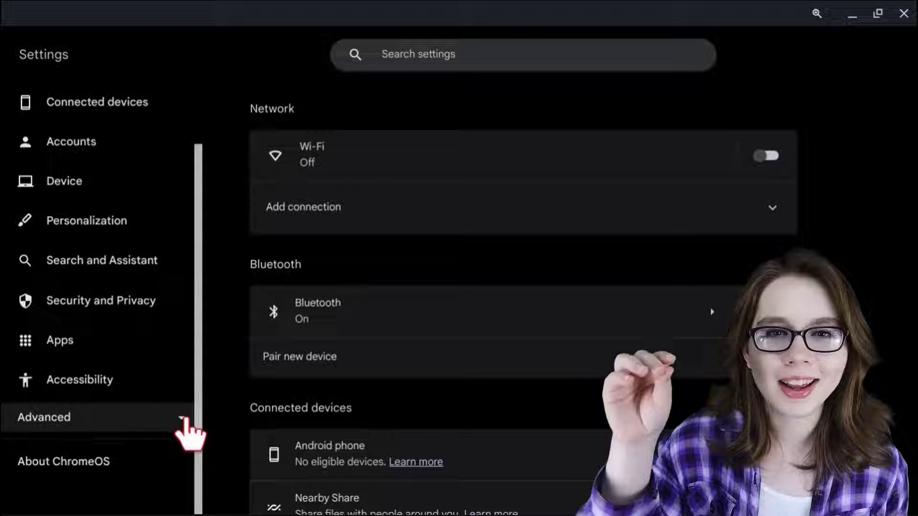
{"action": "left_click", "coordinate": [183, 419]}
{"action": "scroll", "coordinate": [184, 419], "scroll_direction": "down", "scroll_amount": 8}
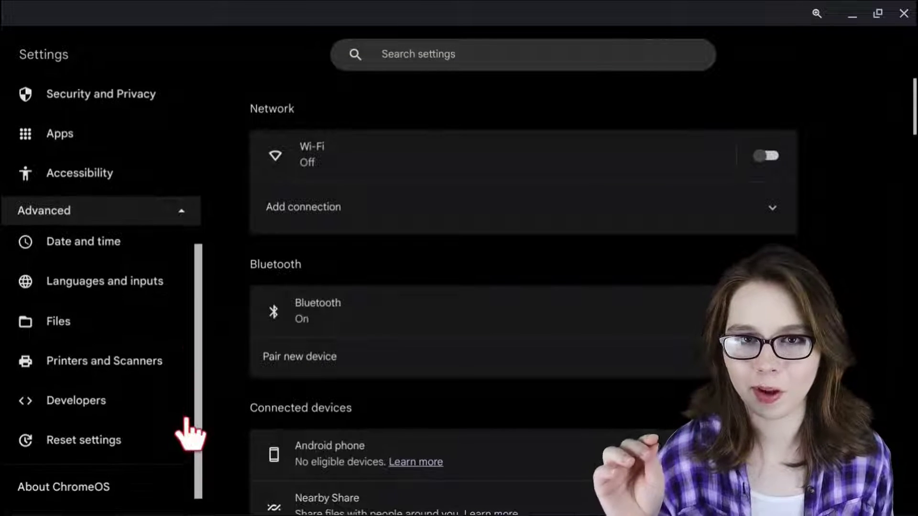
{"action": "left_click", "coordinate": [163, 400]}
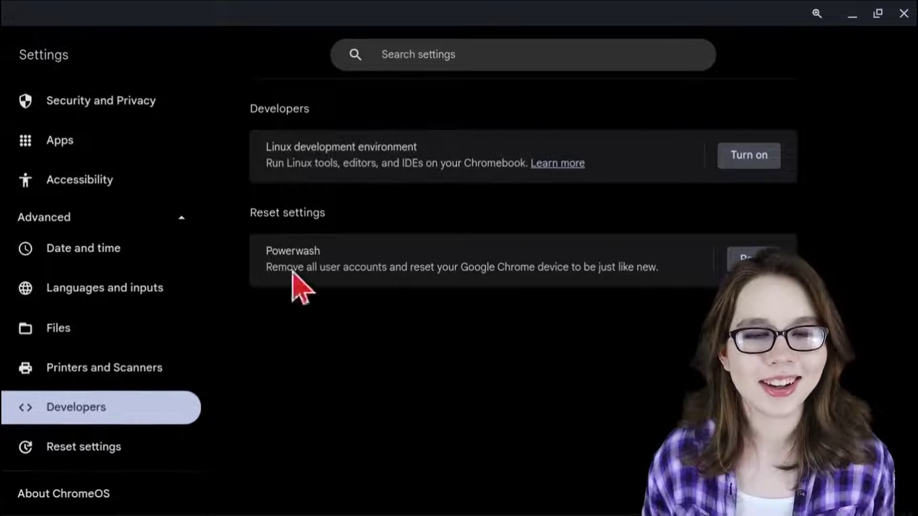
- Turn on the Linux development environment from the Developers section
{"action": "left_click_drag", "start_coordinate": [417, 147], "coordinate": [266, 149]}
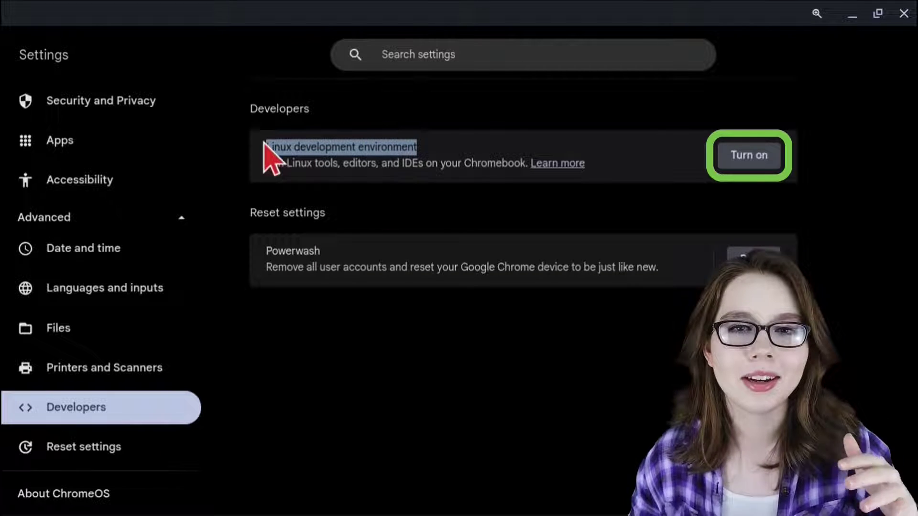
{"action": "left_click", "coordinate": [245, 143]}
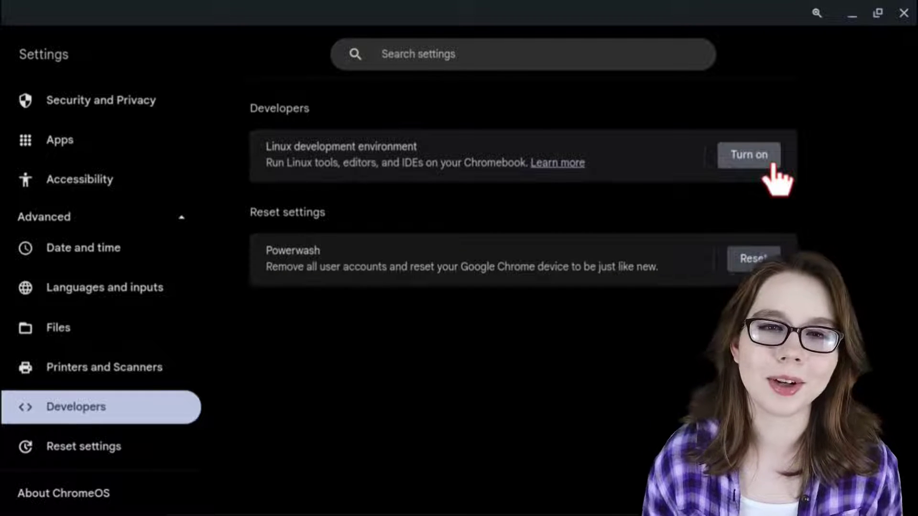
{"action": "left_click", "coordinate": [773, 165]}
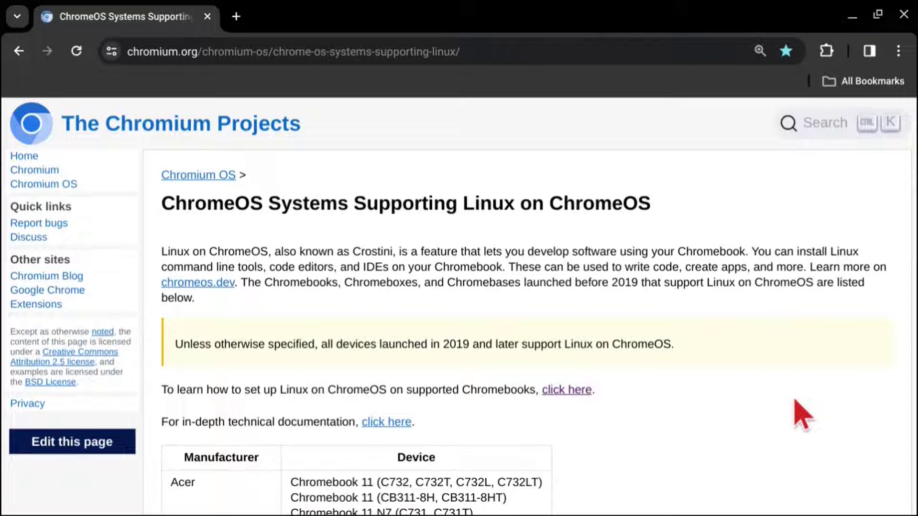
- View the Chromium 'Systems Supporting Linux' page fullscreen and scroll down its device table
{"action": "key", "text": "F11"}
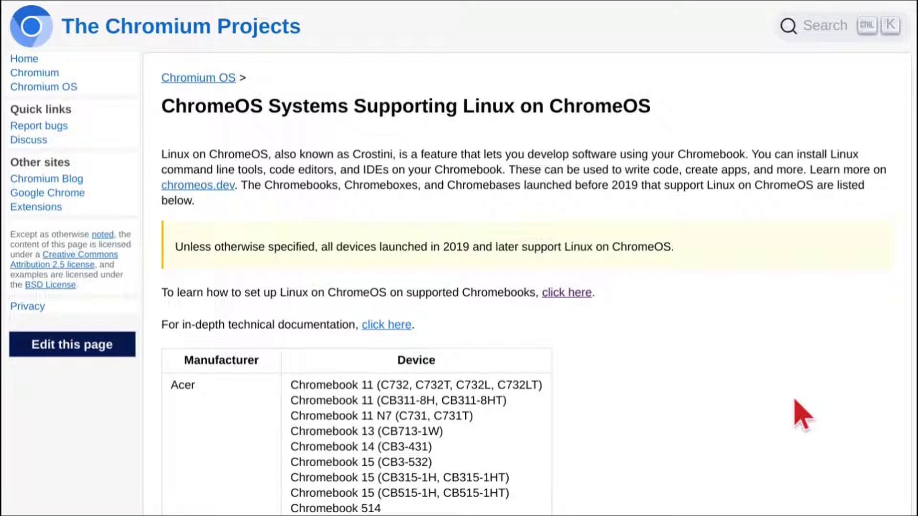
{"action": "scroll", "coordinate": [802, 414], "scroll_direction": "down", "scroll_amount": 4}
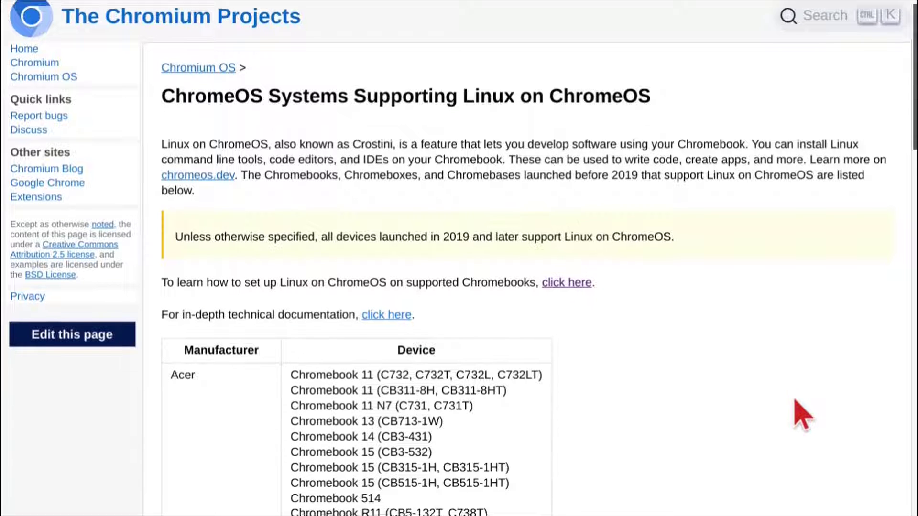
{"action": "scroll", "coordinate": [802, 415], "scroll_direction": "down", "scroll_amount": 7}
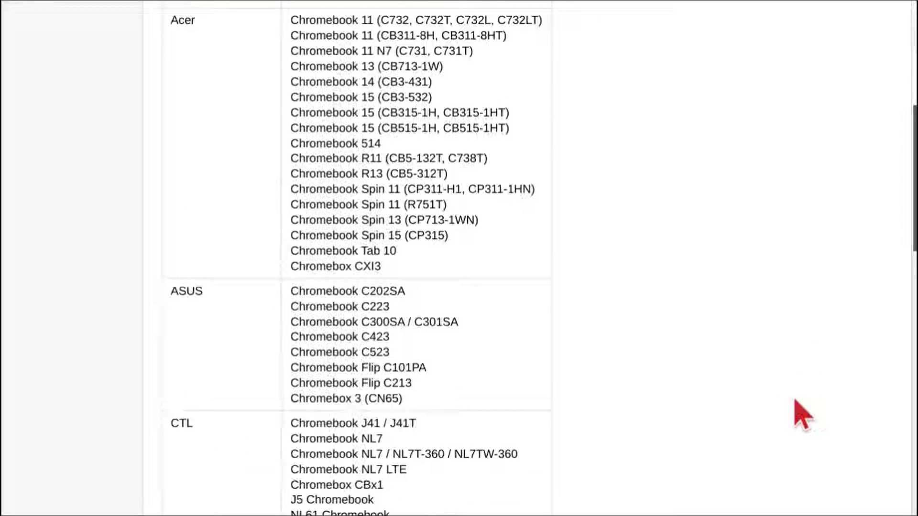
{"action": "scroll", "coordinate": [802, 415], "scroll_direction": "down", "scroll_amount": 7}
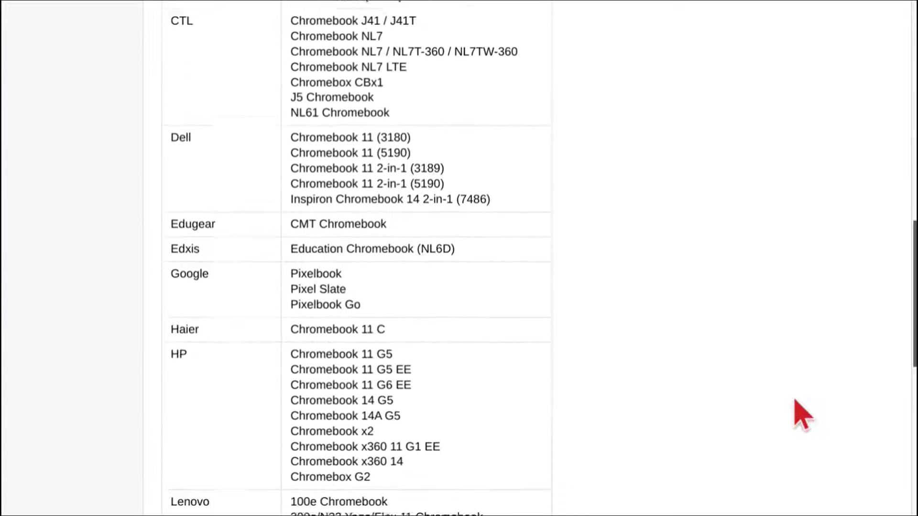
{"action": "scroll", "coordinate": [802, 415], "scroll_direction": "down", "scroll_amount": 5}
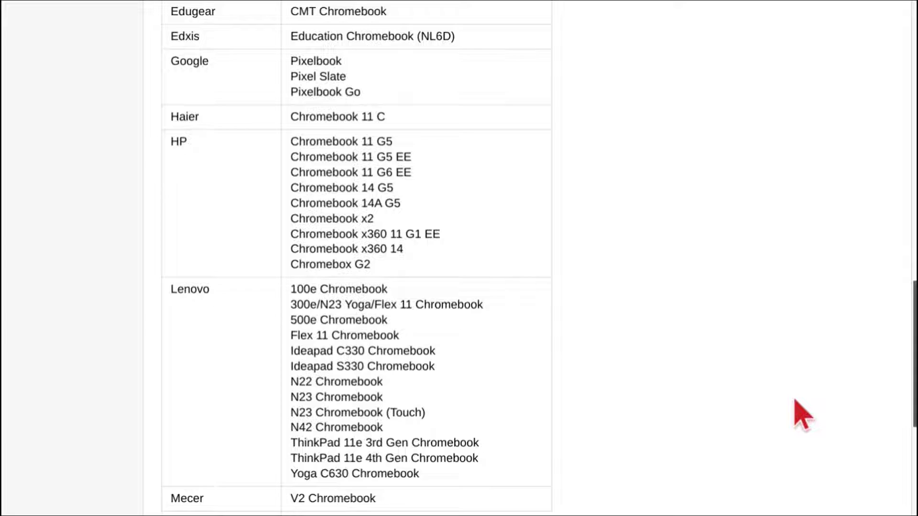
{"action": "scroll", "coordinate": [802, 415], "scroll_direction": "down", "scroll_amount": 4}
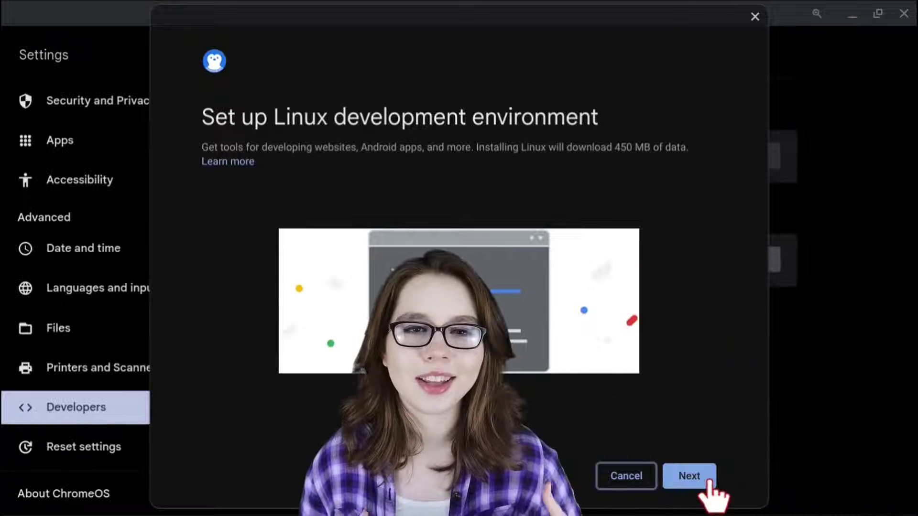
- Continue to the username step and enter the Linux username
{"action": "left_click", "coordinate": [689, 476]}
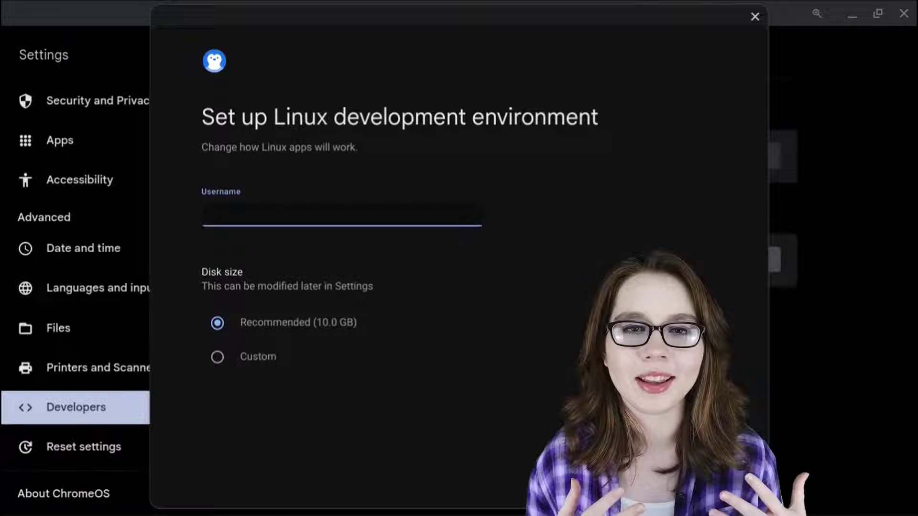
{"action": "type", "text": "ruth"}
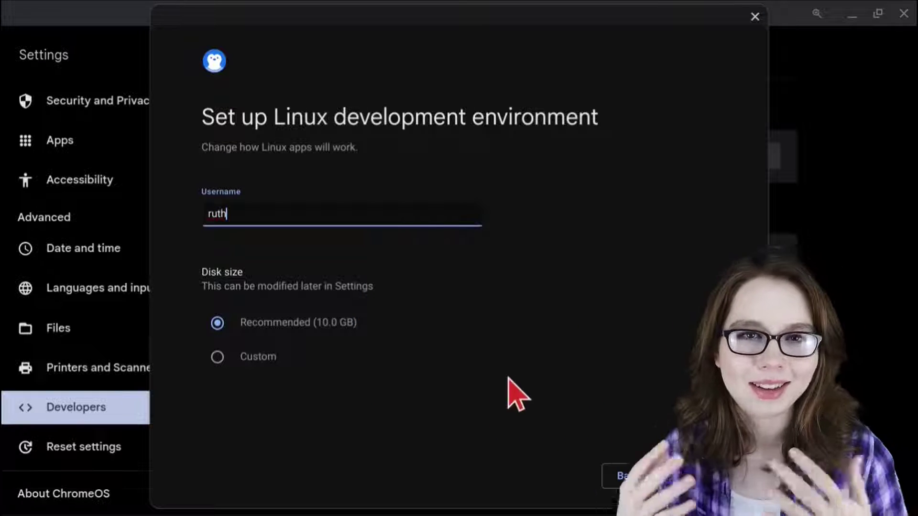
{"action": "left_click_drag", "start_coordinate": [244, 272], "coordinate": [207, 272]}
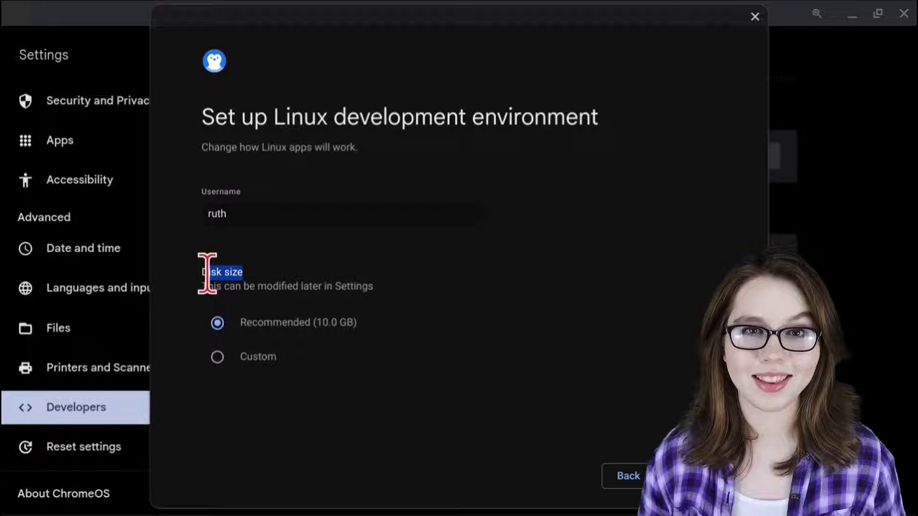
{"action": "left_click", "coordinate": [425, 310]}
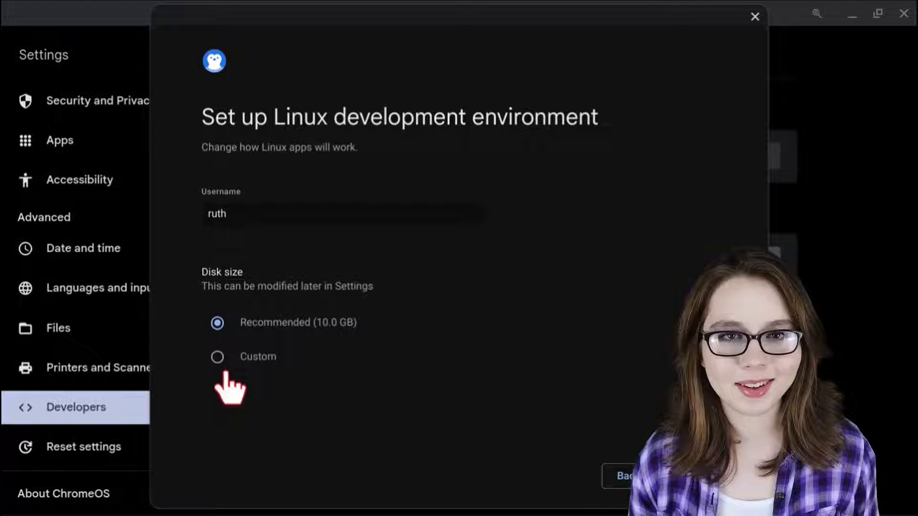
- Try a custom 16.9 GB disk, revert to the recommended 10.0 GB, and install Linux
{"action": "left_click", "coordinate": [217, 357]}
{"action": "mouse_move", "coordinate": [391, 388]}
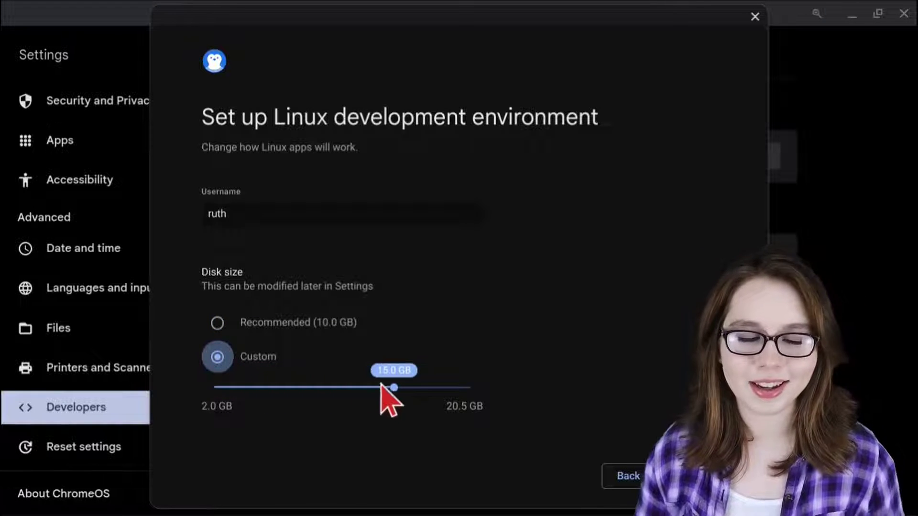
{"action": "left_click_drag", "start_coordinate": [393, 388], "coordinate": [424, 388]}
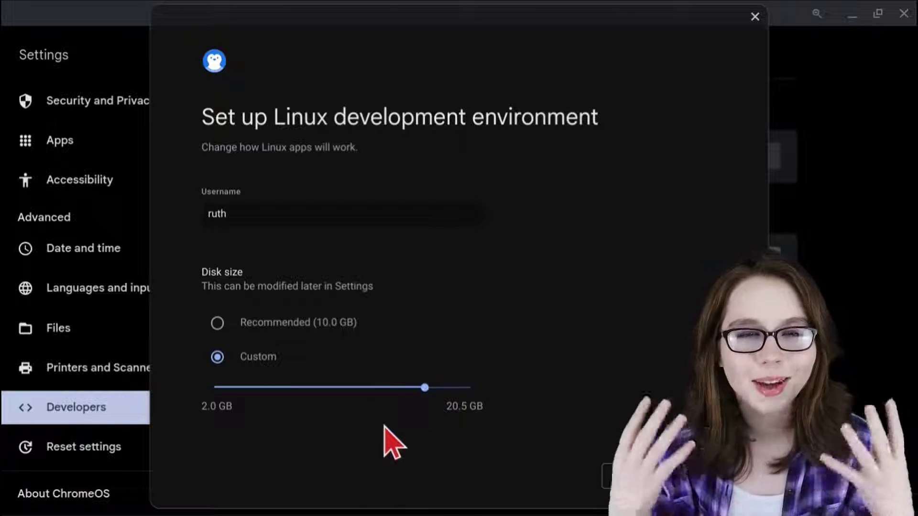
{"action": "key", "text": "Up"}
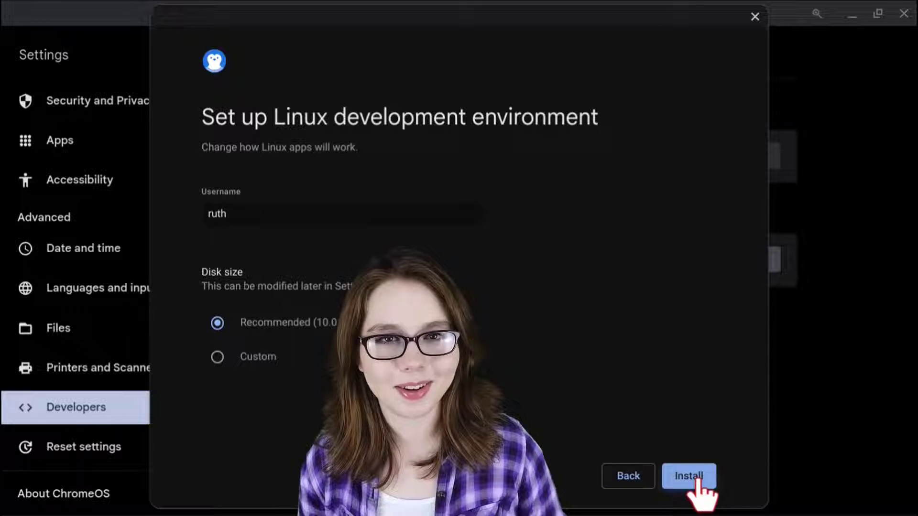
{"action": "left_click", "coordinate": [696, 479]}
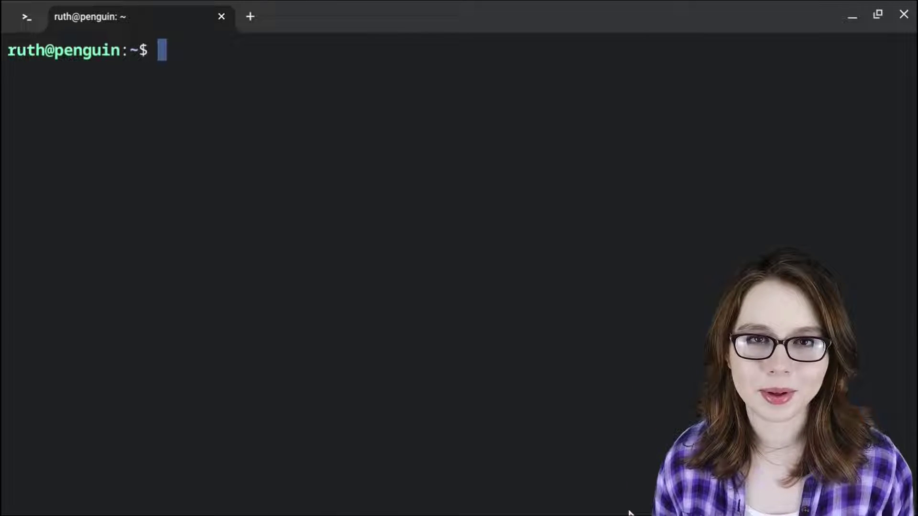
- Pin Terminal to the shelf, then shut down Linux from its shelf menu
{"action": "mouse_move", "coordinate": [629, 512]}
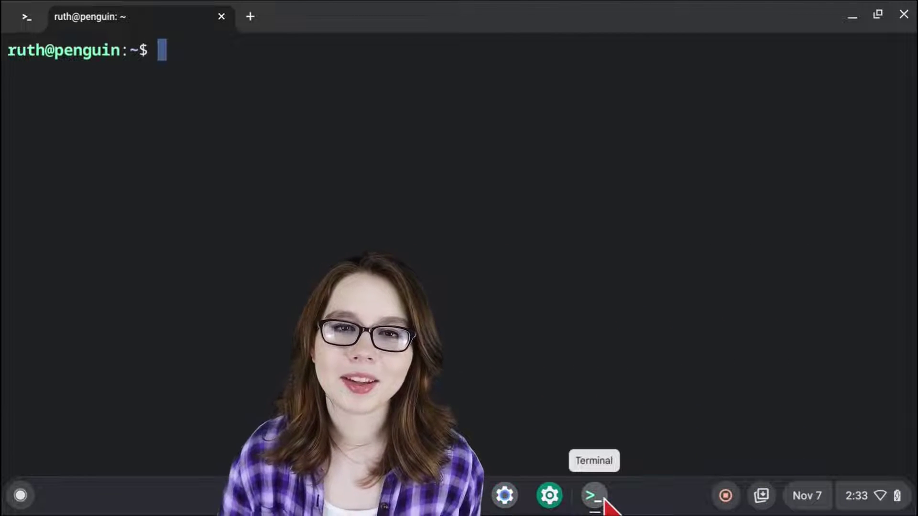
{"action": "right_click", "coordinate": [595, 497]}
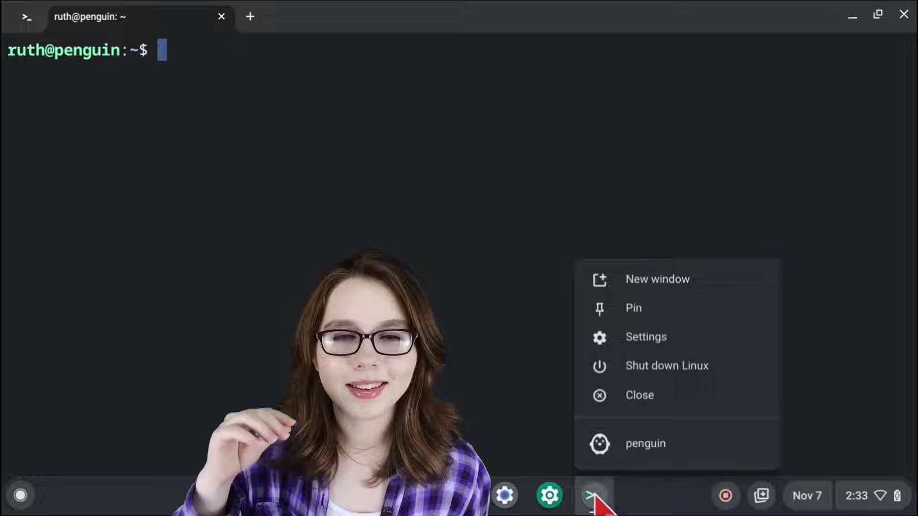
{"action": "left_click", "coordinate": [681, 316]}
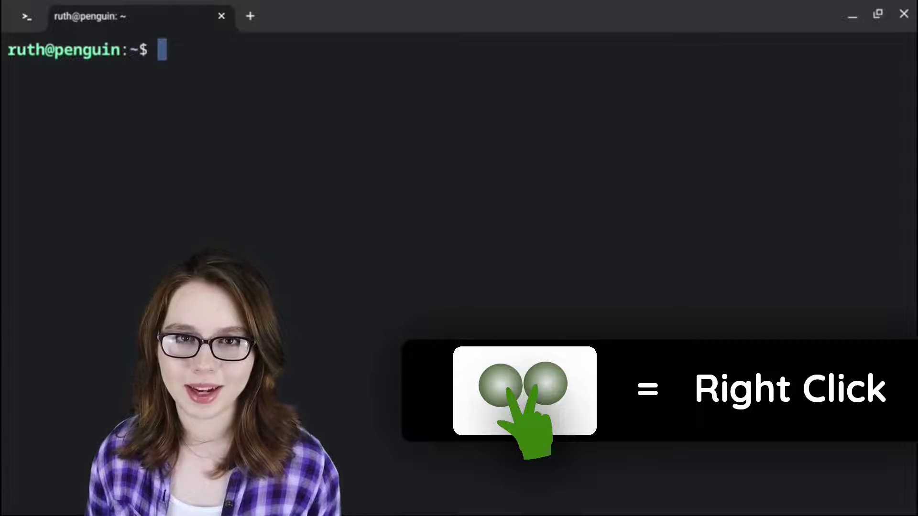
{"action": "right_click", "coordinate": [593, 497]}
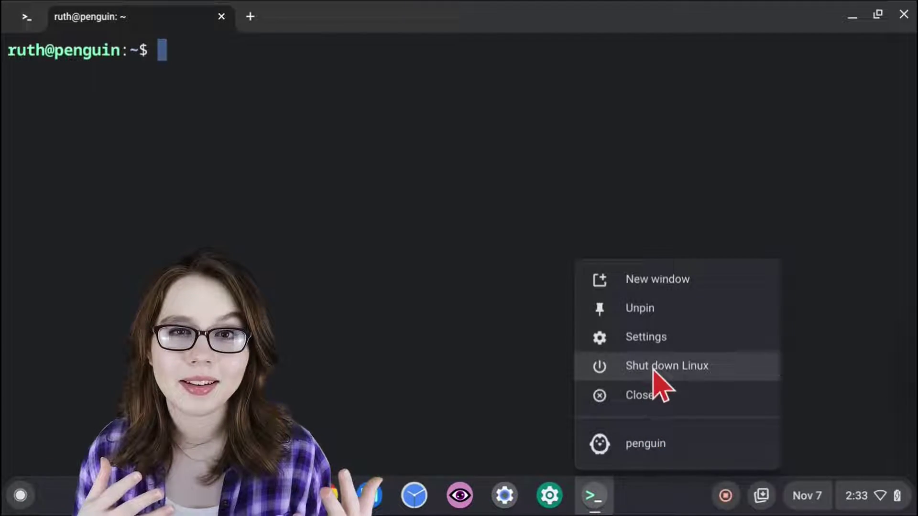
{"action": "left_click", "coordinate": [654, 372]}
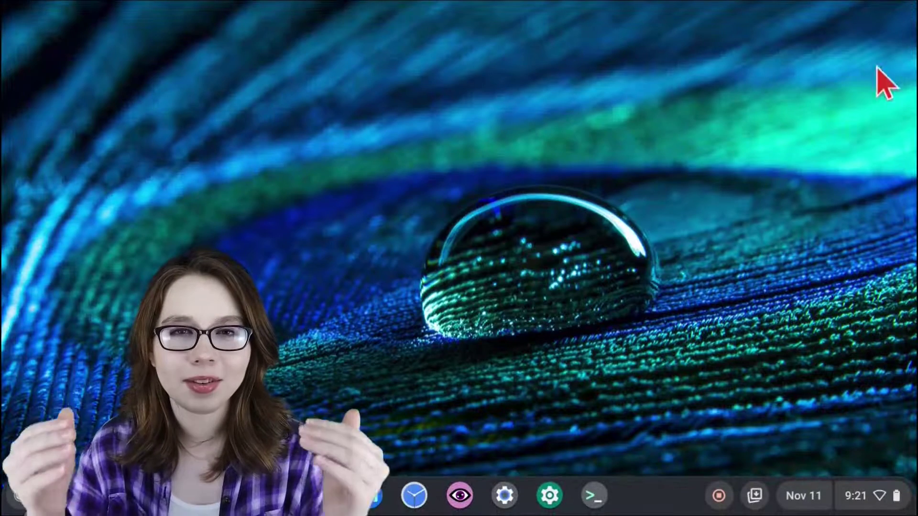
- Relaunch Terminal, shut Linux down again from the shelf menu, and close the window
{"action": "left_click", "coordinate": [598, 499]}
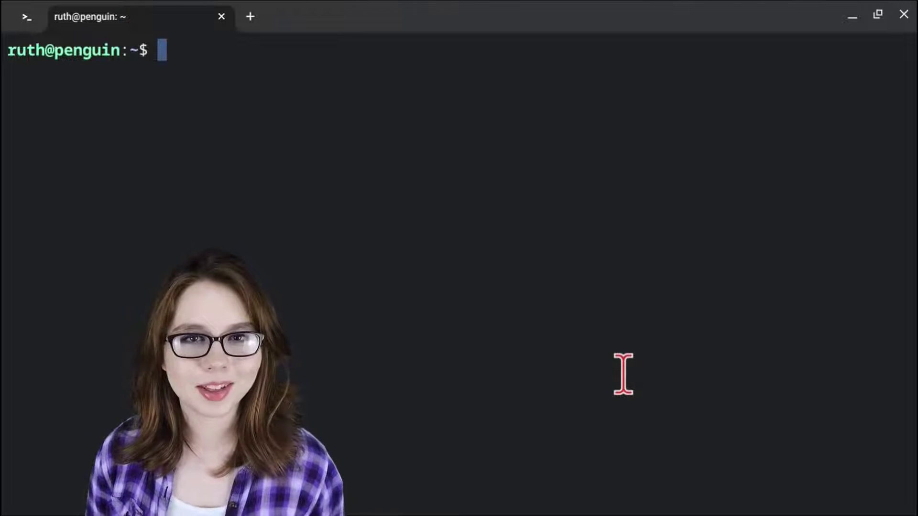
{"action": "right_click", "coordinate": [589, 501]}
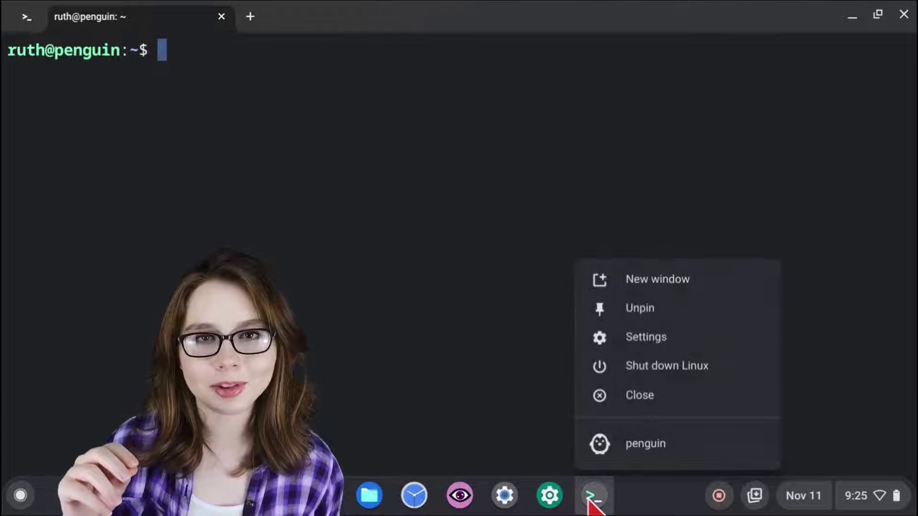
{"action": "left_click", "coordinate": [710, 374]}
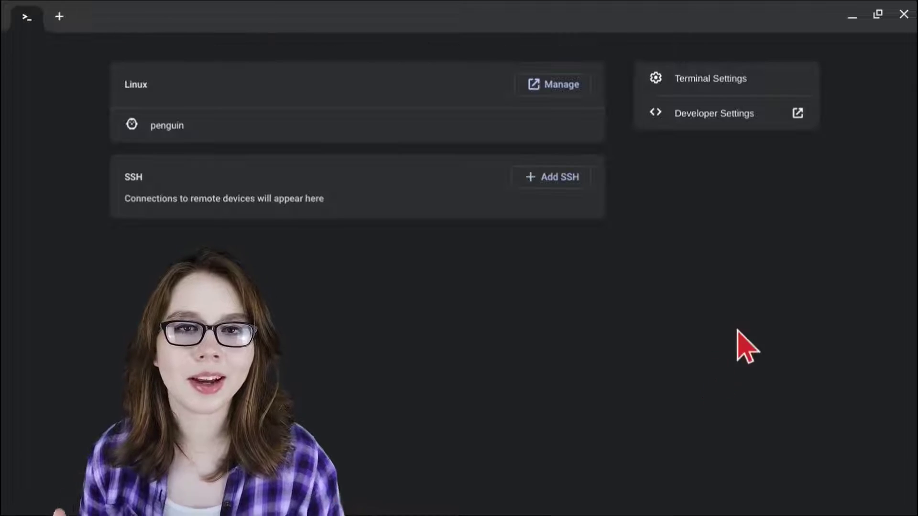
{"action": "left_click", "coordinate": [903, 14]}
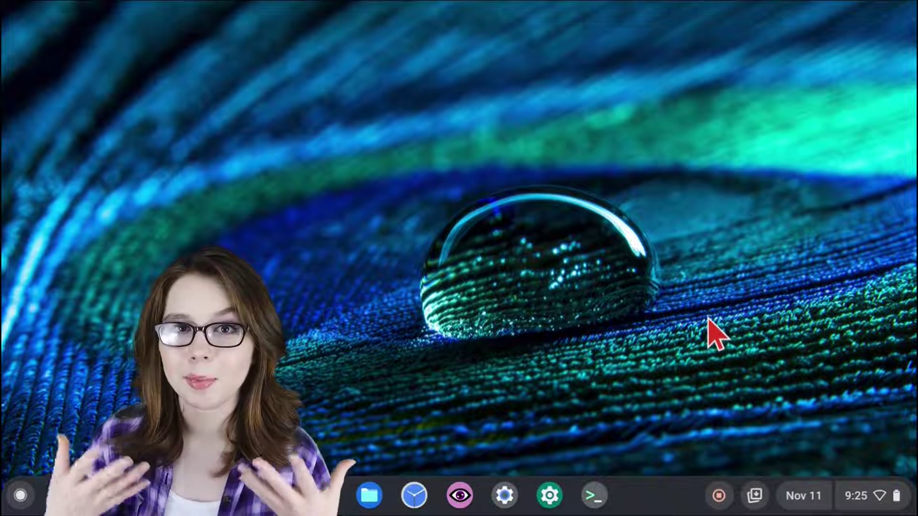
- Reopen Terminal from the shelf and launch a new penguin session
{"action": "left_click", "coordinate": [593, 497]}
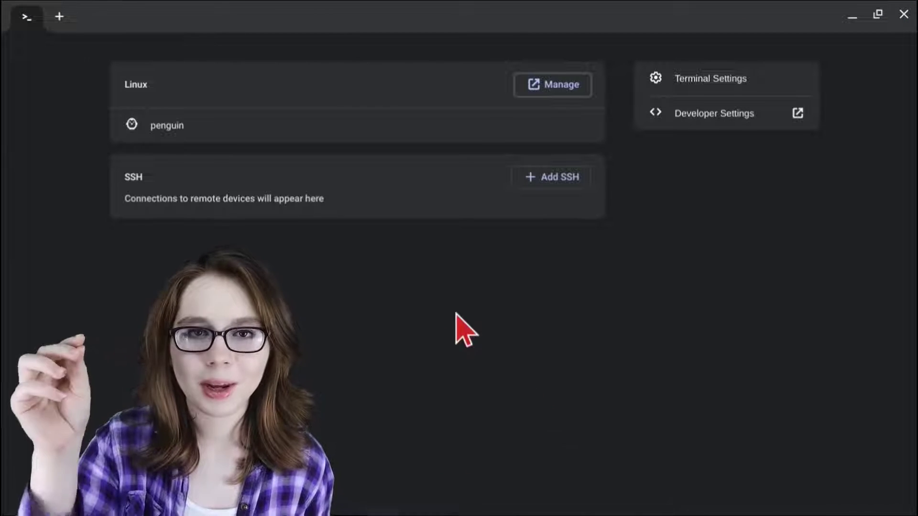
{"action": "left_click", "coordinate": [232, 131]}
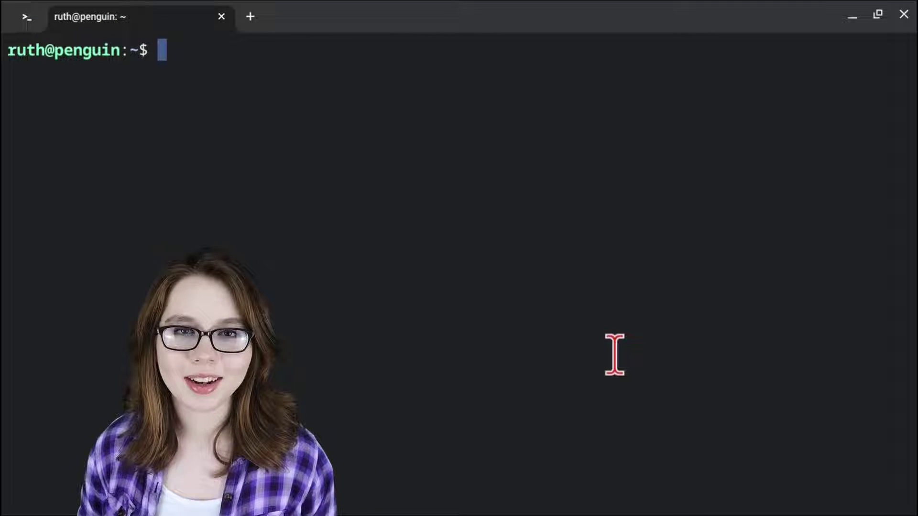
- Open Terminal Settings, preview the Classic, Haze and Forest themes, and view Keyboard & mouse options
{"action": "right_click", "coordinate": [597, 500]}
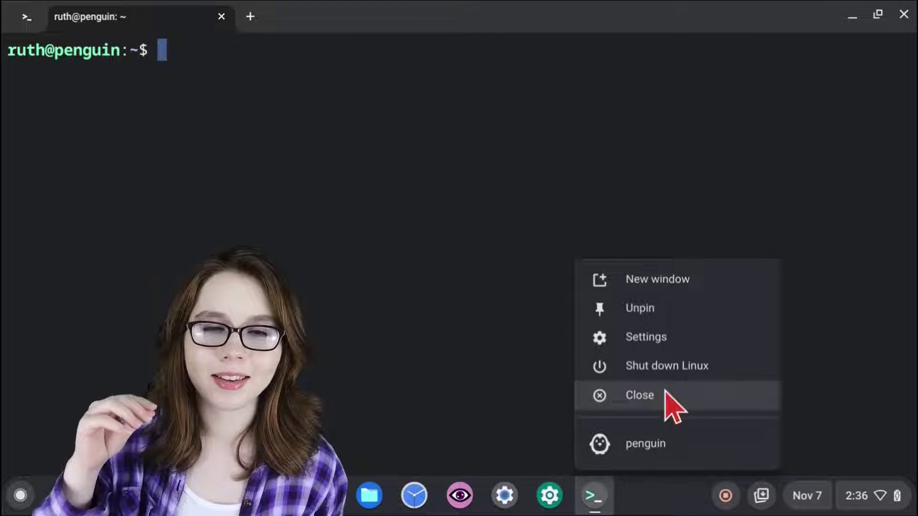
{"action": "left_click", "coordinate": [689, 335]}
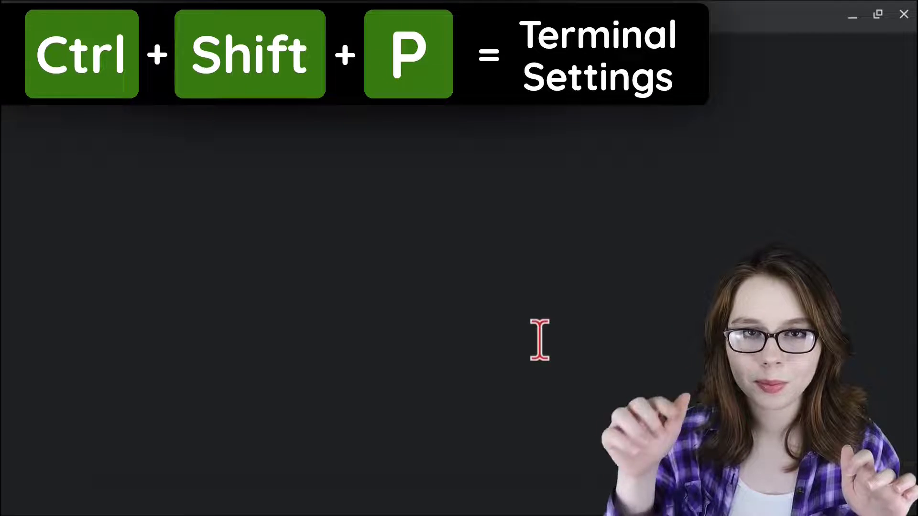
{"action": "key", "text": "ctrl+shift+p"}
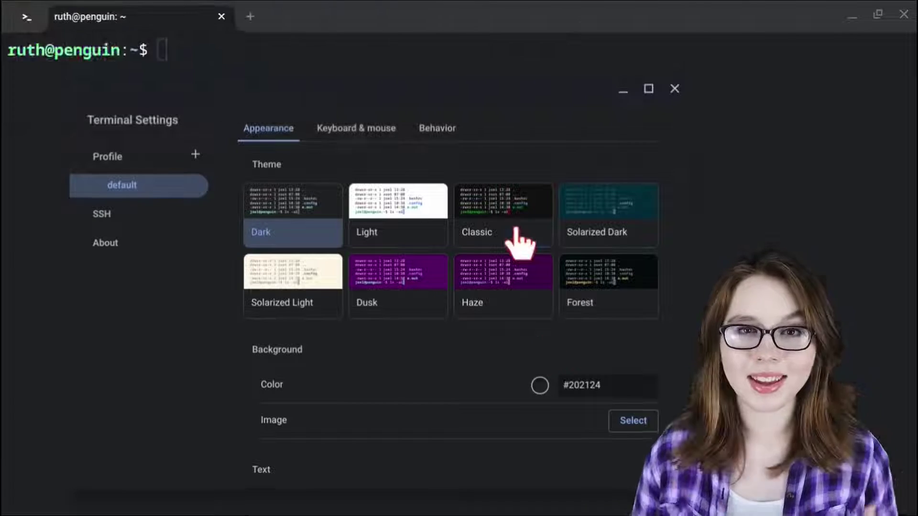
{"action": "left_click", "coordinate": [517, 239]}
{"action": "left_click", "coordinate": [516, 283]}
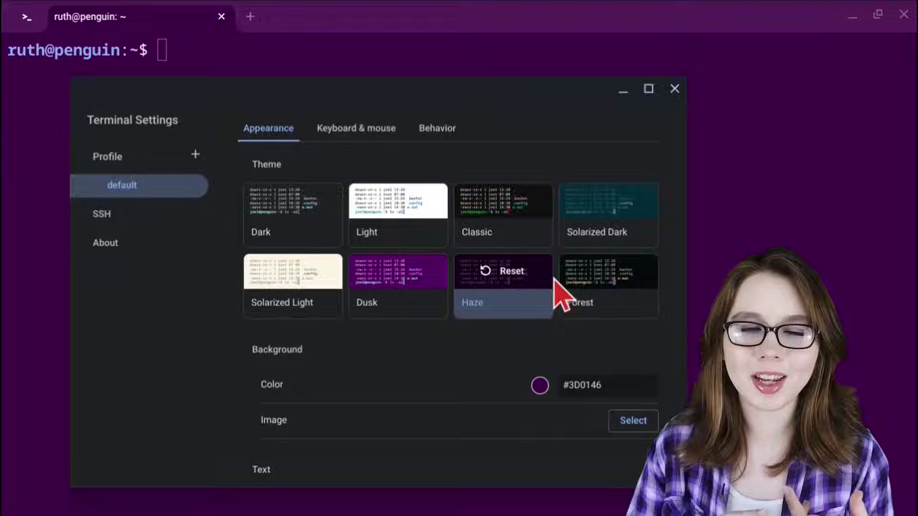
{"action": "left_click", "coordinate": [582, 293]}
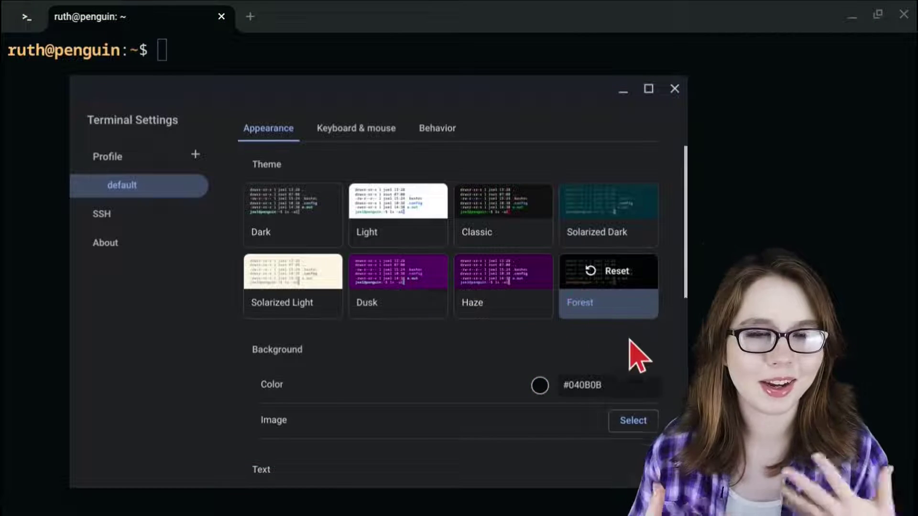
{"action": "scroll", "coordinate": [631, 347], "scroll_direction": "down", "scroll_amount": 10}
{"action": "left_click", "coordinate": [384, 143]}
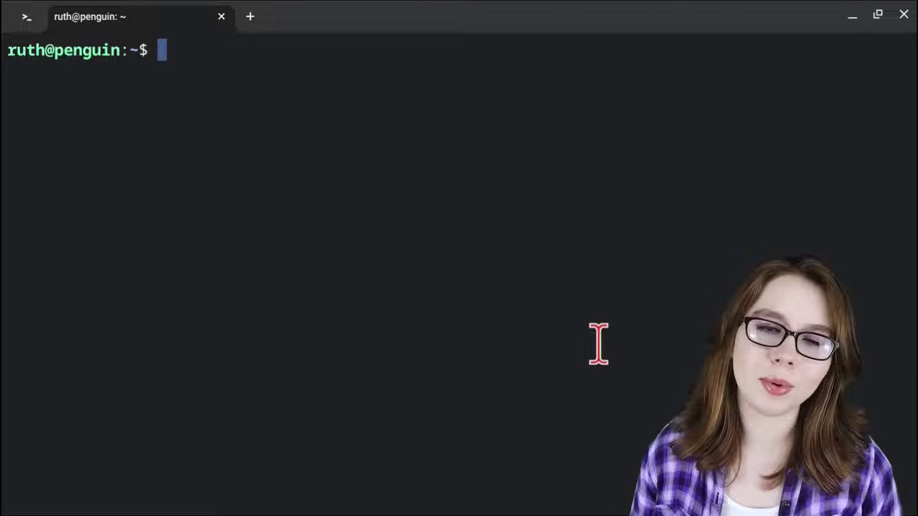
{"action": "key", "text": "ctrl+plus"}
{"action": "key", "text": "ctrl+plus"}
{"action": "key", "text": "ctrl+plus"}
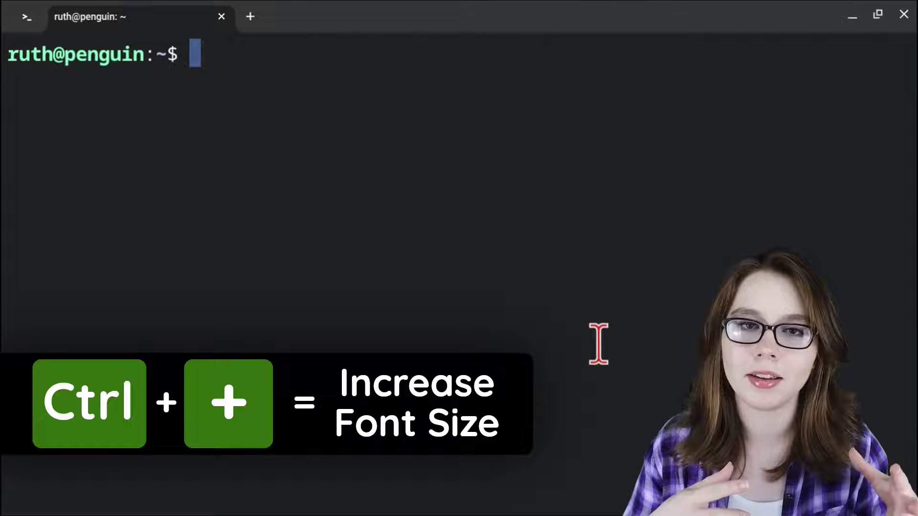
{"action": "key", "text": "ctrl+minus"}
{"action": "key", "text": "ctrl+minus"}
{"action": "key", "text": "ctrl+minus"}
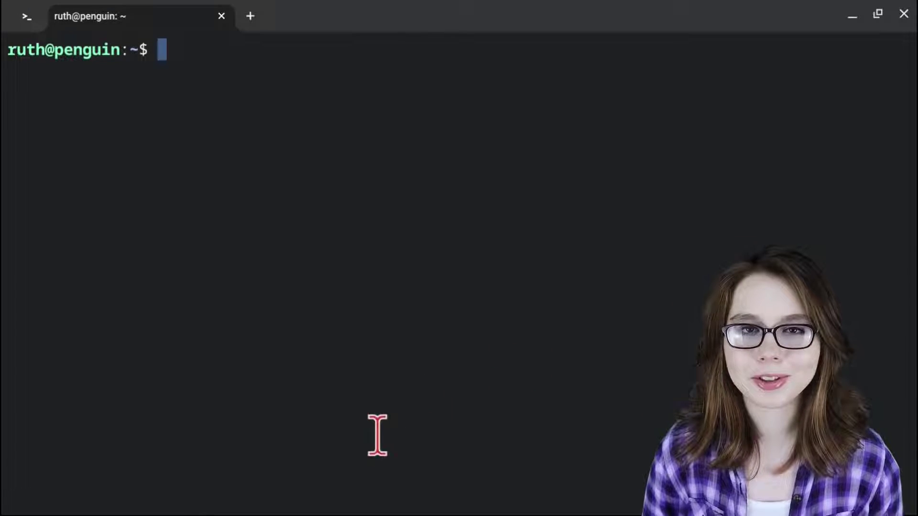
{"action": "mouse_move", "coordinate": [351, 513]}
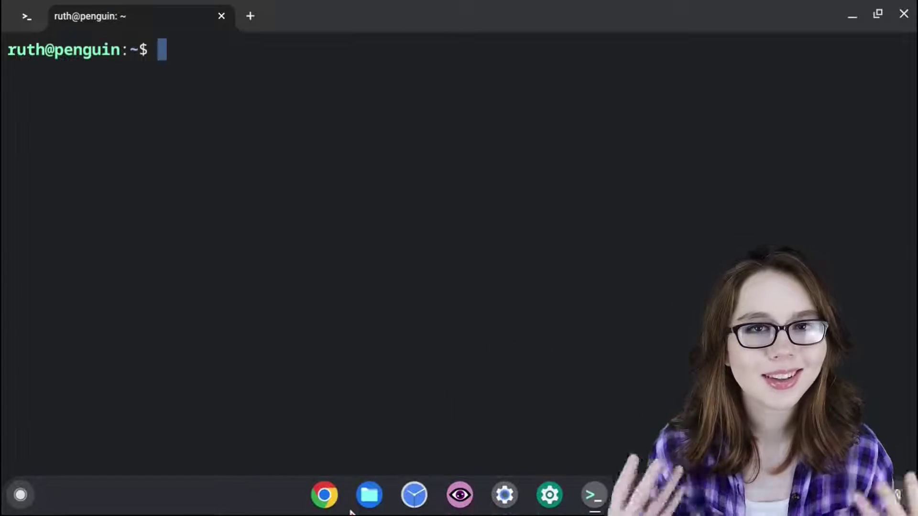
- Set the 'Enable improved keyboard shortcuts' flag in chrome://flags to Disabled and restart
{"action": "left_click", "coordinate": [324, 495]}
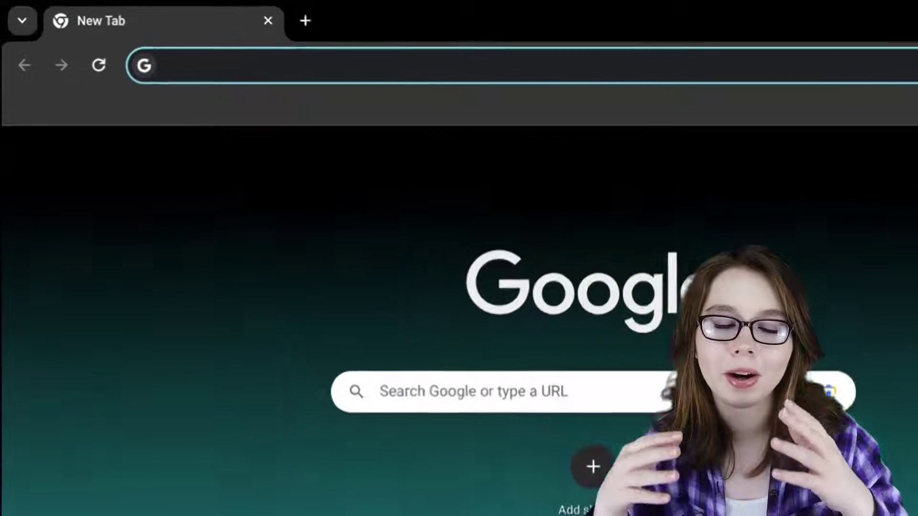
{"action": "type", "text": "chrome://flags"}
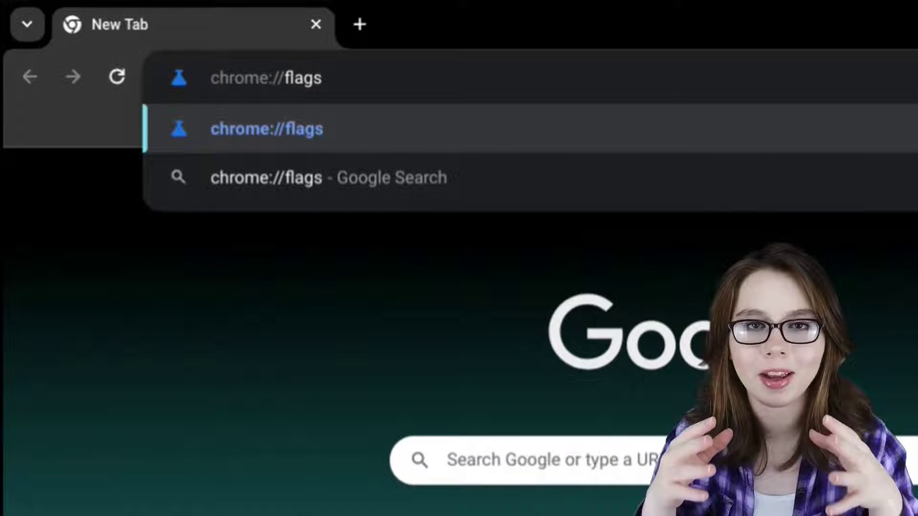
{"action": "key", "text": "Return"}
{"action": "type", "text": "i"}
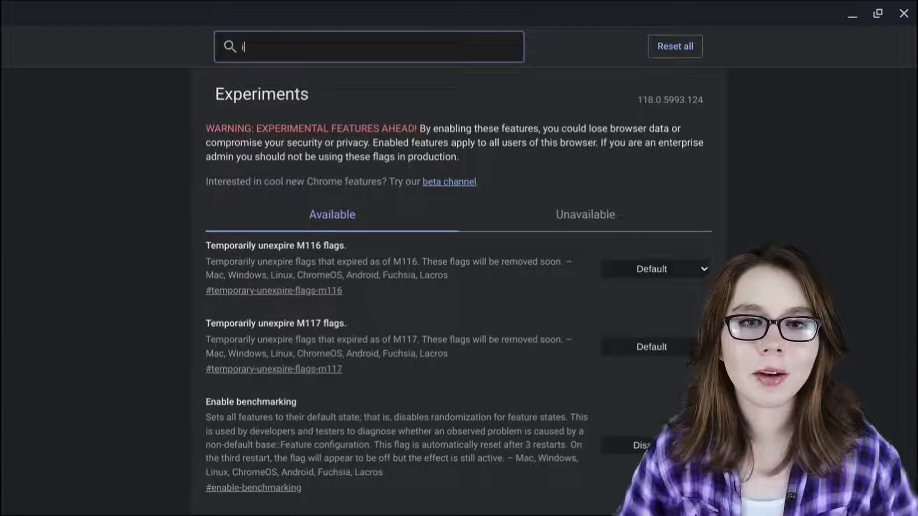
{"action": "type", "text": "mproved keyboard shortcuts"}
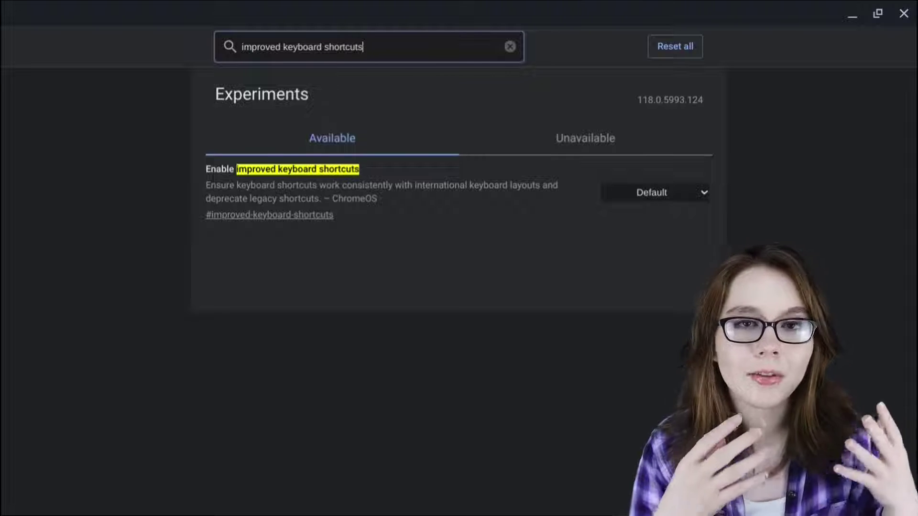
{"action": "left_click", "coordinate": [703, 192]}
{"action": "left_click", "coordinate": [684, 268]}
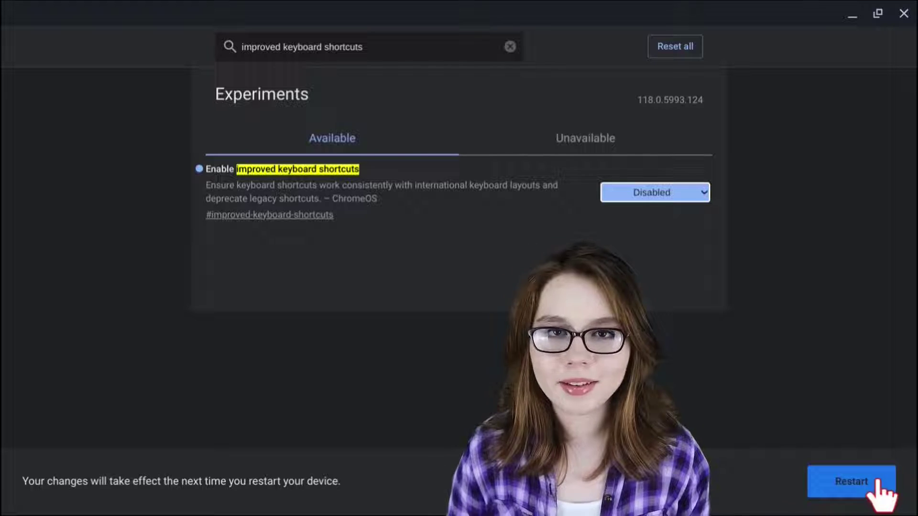
{"action": "left_click", "coordinate": [850, 481]}
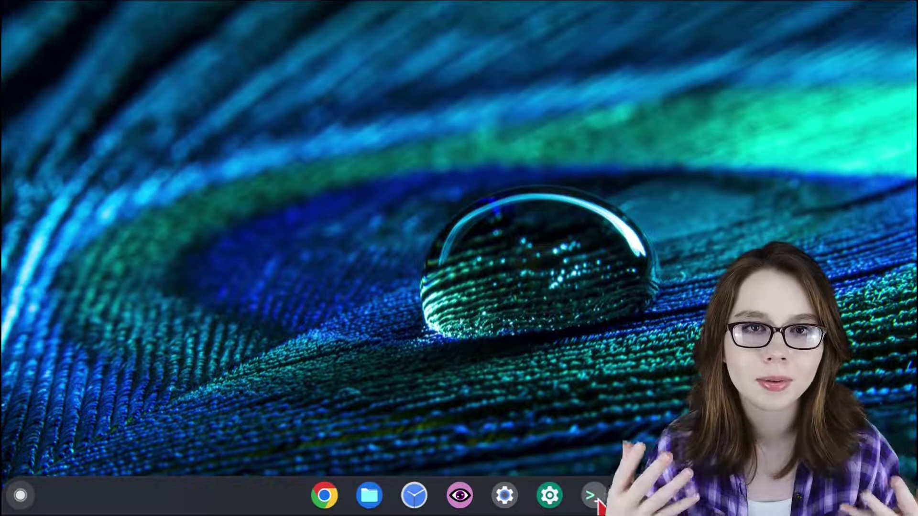
- Reopen Terminal after the restart and boot the penguin container to a shell prompt
{"action": "left_click", "coordinate": [593, 495]}
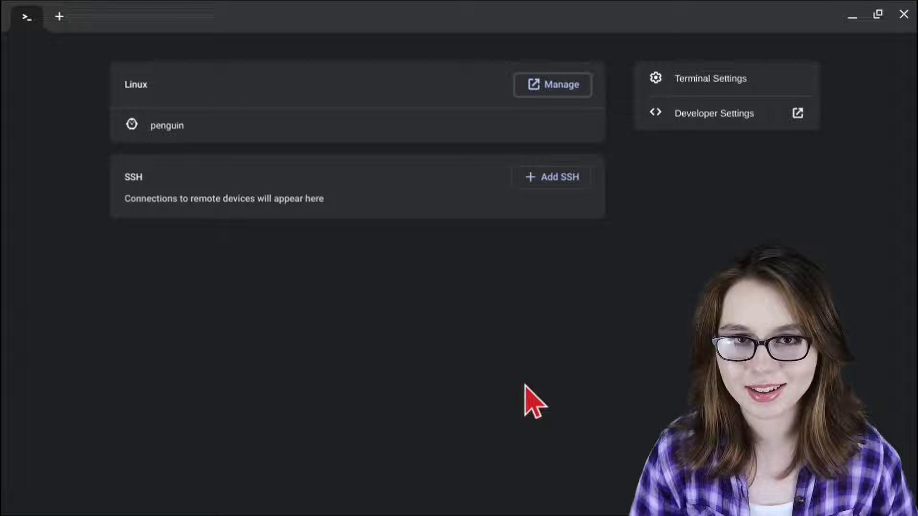
{"action": "left_click", "coordinate": [231, 127]}
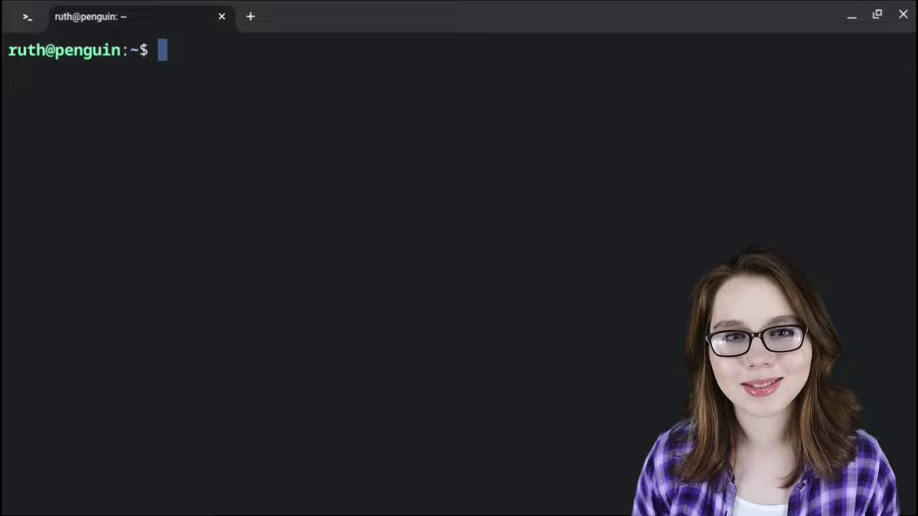
{"action": "type", "text": "rrrrrrrrrrrrrrrrrrrrrr"}
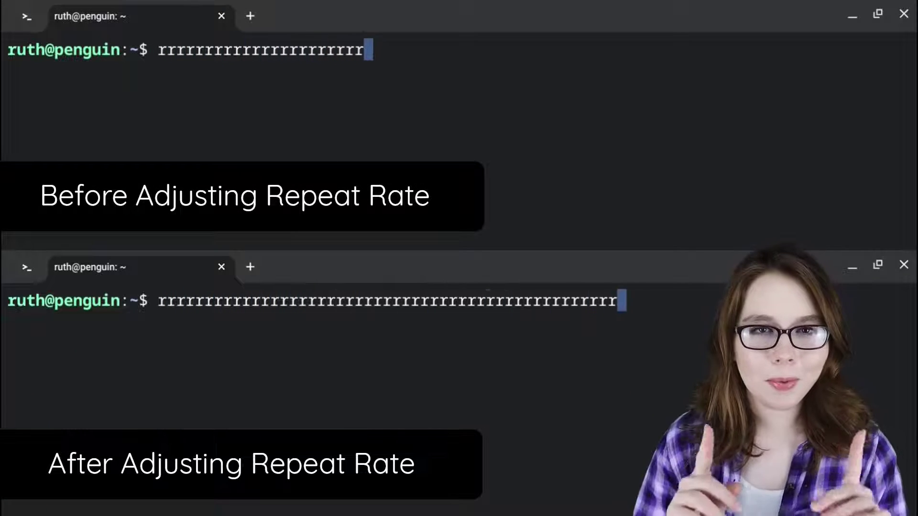
{"action": "type", "text": "rrrrrrrrrrrrrrrrrr"}
{"action": "key", "text": "BackSpace"}
{"action": "key", "text": "BackSpace"}
{"action": "key", "text": "BackSpace"}
{"action": "key", "text": "BackSpace"}
{"action": "key", "text": "BackSpace"}
{"action": "key", "text": "BackSpace"}
{"action": "key", "text": "BackSpace"}
{"action": "key", "text": "BackSpace"}
{"action": "key", "text": "BackSpace"}
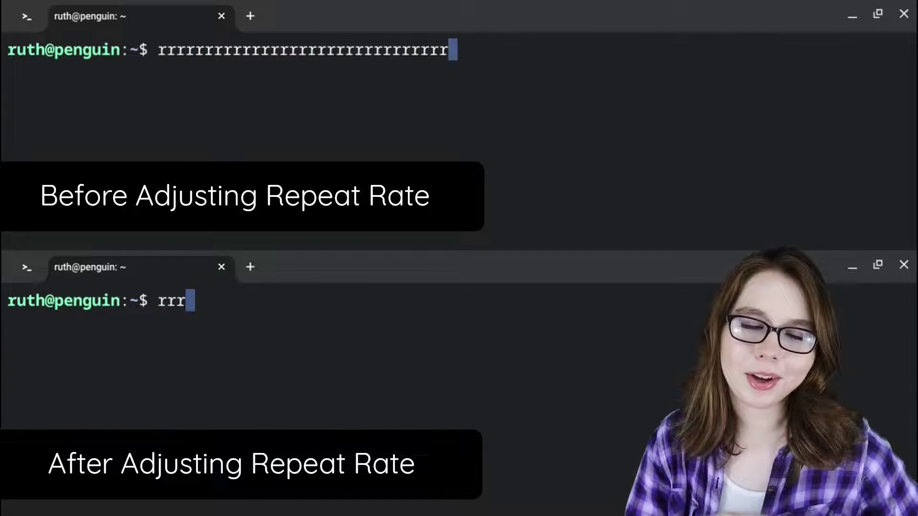
{"action": "key", "text": "BackSpace"}
{"action": "key", "text": "BackSpace"}
{"action": "key", "text": "BackSpace"}
{"action": "key", "text": "BackSpace"}
{"action": "key", "text": "BackSpace"}
{"action": "key", "text": "BackSpace"}
{"action": "key", "text": "BackSpace"}
{"action": "key", "text": "BackSpace"}
{"action": "key", "text": "BackSpace"}
{"action": "key", "text": "BackSpace"}
{"action": "key", "text": "BackSpace"}
{"action": "key", "text": "BackSpace"}
{"action": "key", "text": "BackSpace"}
{"action": "key", "text": "BackSpace"}
{"action": "key", "text": "BackSpace"}
{"action": "key", "text": "BackSpace"}
{"action": "key", "text": "BackSpace"}
{"action": "key", "text": "BackSpace"}
{"action": "key", "text": "BackSpace"}
{"action": "key", "text": "BackSpace"}
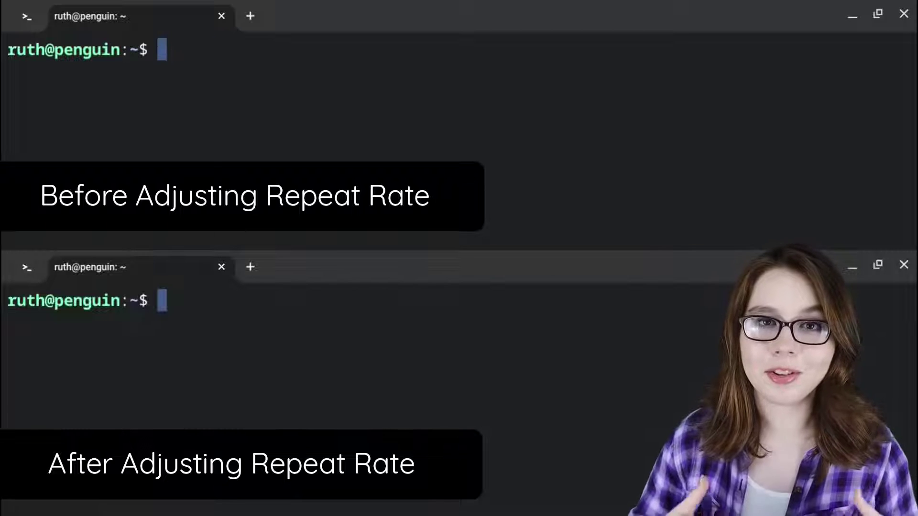
{"action": "type", "text": "rrrrrrr"}
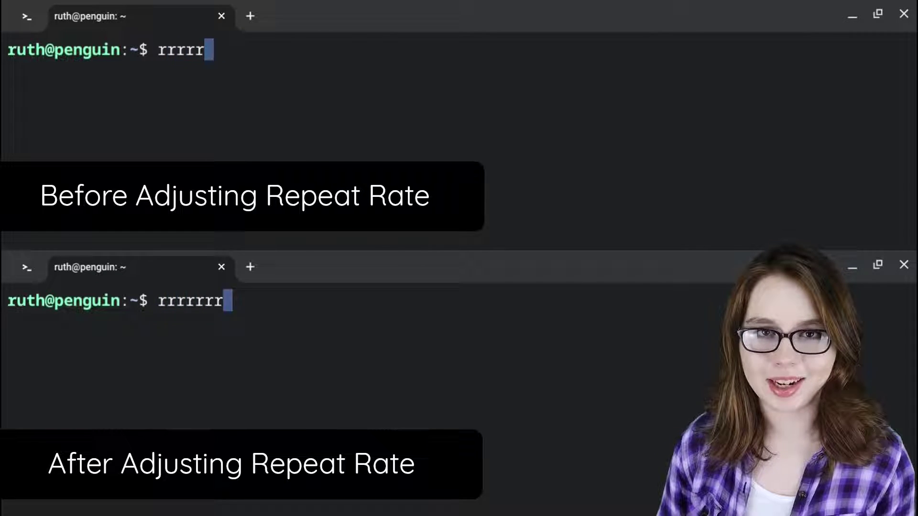
{"action": "type", "text": "rrrrrrrrrrrrrrrrrrrrrrrrrrrrr"}
{"action": "key", "text": "BackSpace"}
{"action": "key", "text": "BackSpace"}
{"action": "key", "text": "BackSpace"}
{"action": "key", "text": "BackSpace"}
{"action": "key", "text": "BackSpace"}
{"action": "key", "text": "BackSpace"}
{"action": "key", "text": "BackSpace"}
{"action": "key", "text": "BackSpace"}
{"action": "key", "text": "BackSpace"}
{"action": "key", "text": "BackSpace"}
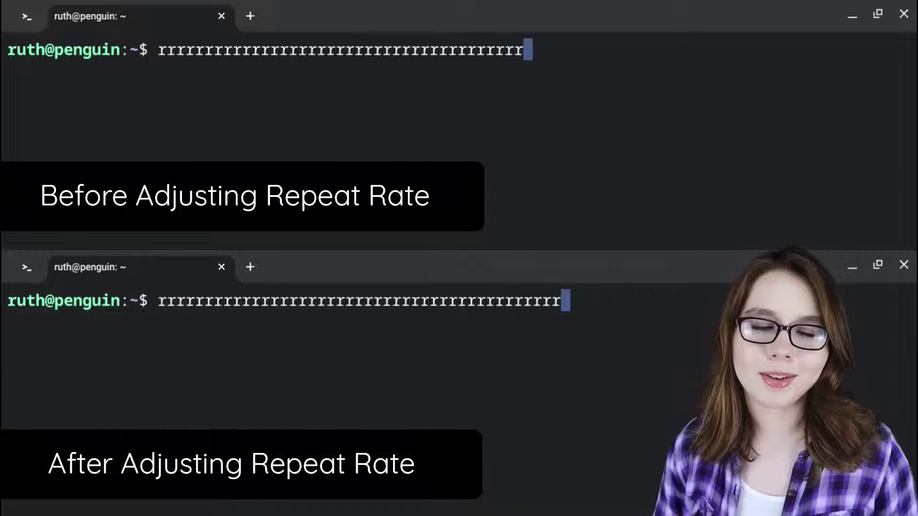
{"action": "key", "text": "BackSpace"}
{"action": "key", "text": "BackSpace"}
{"action": "key", "text": "BackSpace"}
{"action": "key", "text": "BackSpace"}
{"action": "key", "text": "BackSpace"}
{"action": "key", "text": "BackSpace"}
{"action": "key", "text": "BackSpace"}
{"action": "key", "text": "BackSpace"}
{"action": "key", "text": "BackSpace"}
{"action": "key", "text": "BackSpace"}
{"action": "key", "text": "BackSpace"}
{"action": "key", "text": "BackSpace"}
{"action": "key", "text": "BackSpace"}
{"action": "key", "text": "BackSpace"}
{"action": "key", "text": "BackSpace"}
{"action": "key", "text": "BackSpace"}
{"action": "key", "text": "BackSpace"}
{"action": "key", "text": "BackSpace"}
{"action": "key", "text": "BackSpace"}
{"action": "key", "text": "BackSpace"}
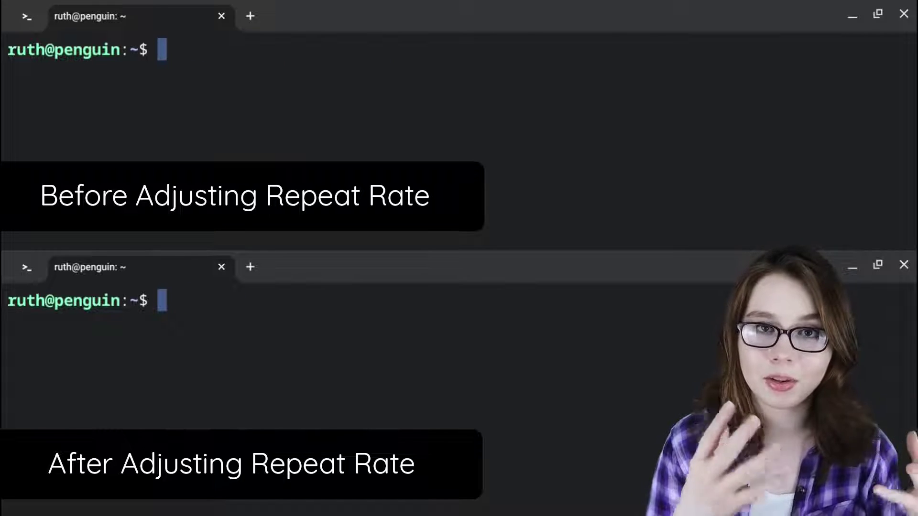
{"action": "type", "text": "rrrrrrrrrrrrrrrrrrrrrrrrrrr"}
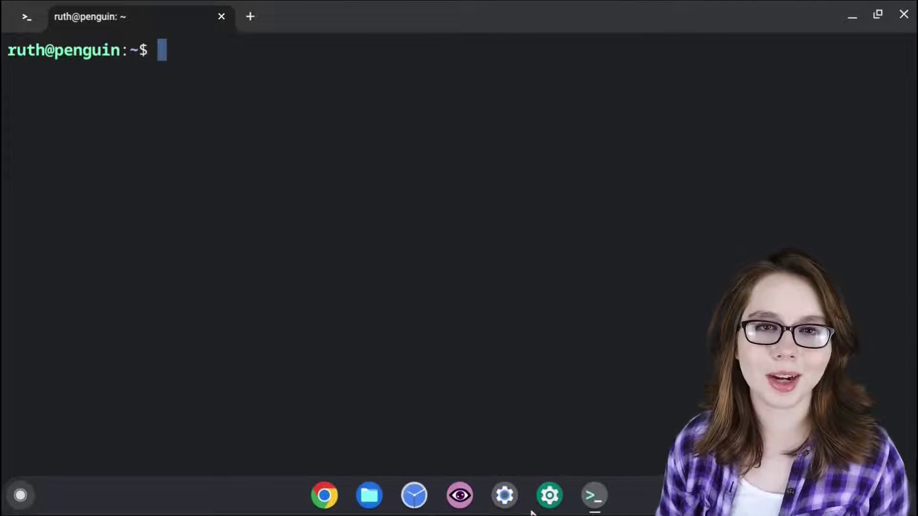
- In Settings > Device > Keyboard, drag the Repeat rate slider to Fast
{"action": "left_click", "coordinate": [505, 496]}
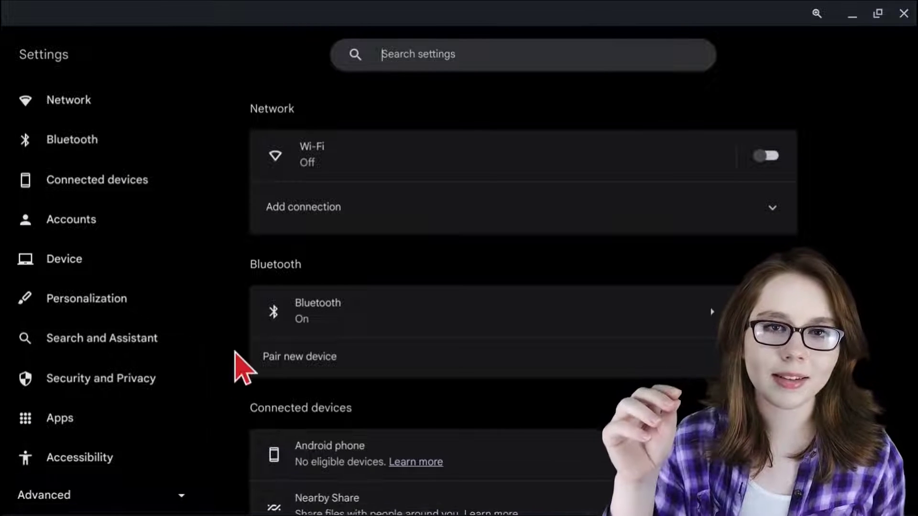
{"action": "left_click", "coordinate": [151, 262]}
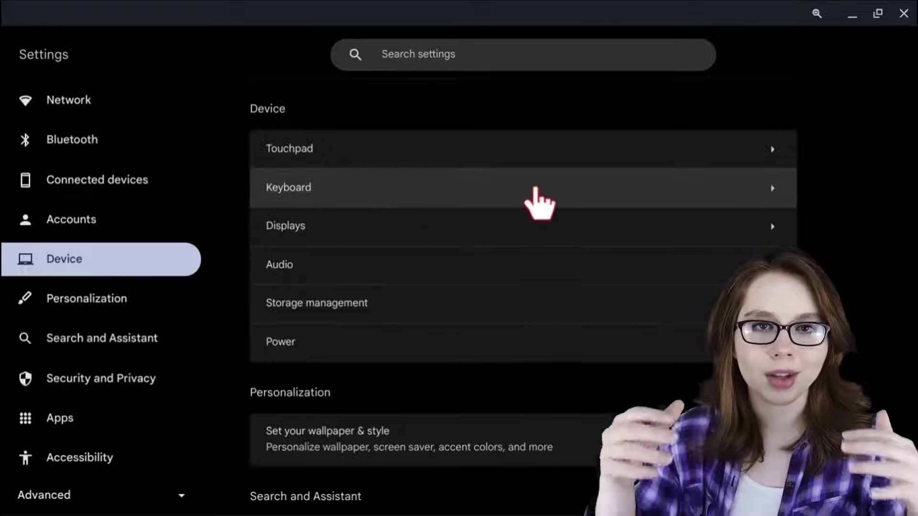
{"action": "left_click", "coordinate": [667, 192]}
{"action": "scroll", "coordinate": [840, 235], "scroll_direction": "down", "scroll_amount": 5}
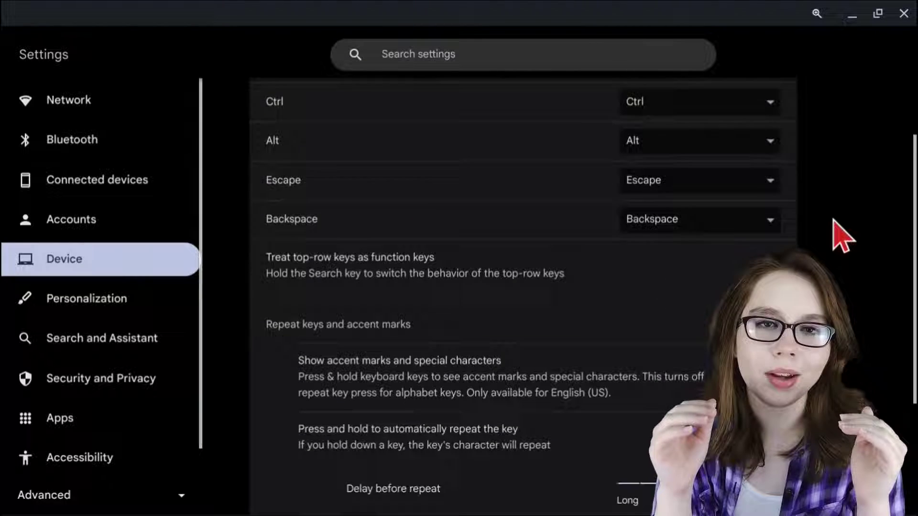
{"action": "scroll", "coordinate": [839, 236], "scroll_direction": "down", "scroll_amount": 1}
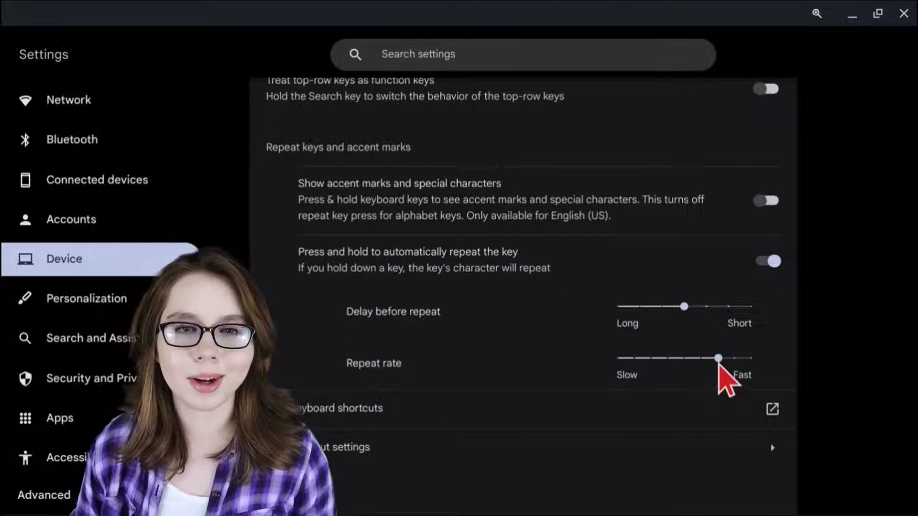
{"action": "left_click_drag", "start_coordinate": [718, 362], "coordinate": [754, 365]}
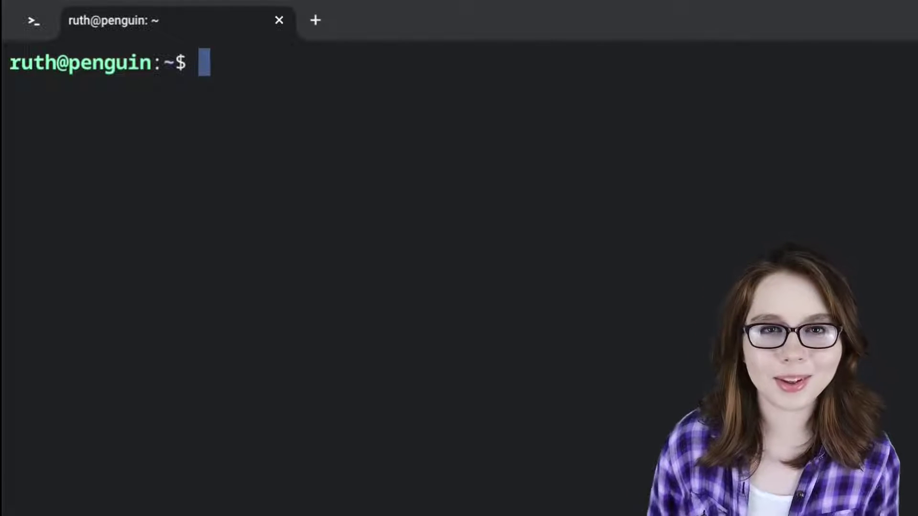
- Print the current username with whoami, then clear the terminal screen
{"action": "type", "text": "whoami"}
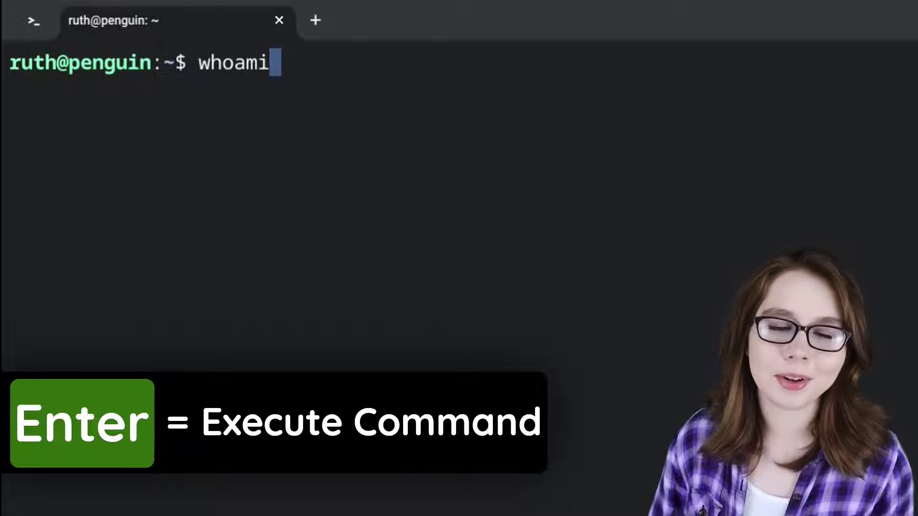
{"action": "key", "text": "Return"}
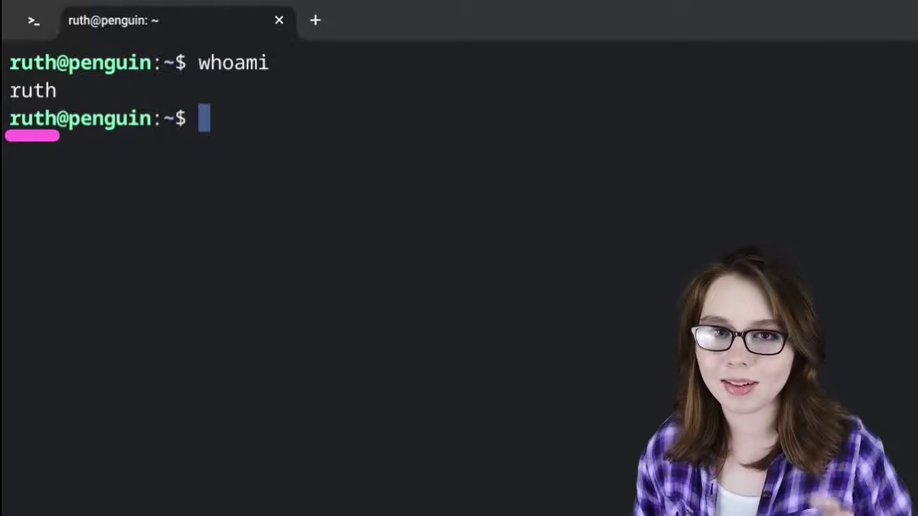
{"action": "key", "text": "ctrl+l"}
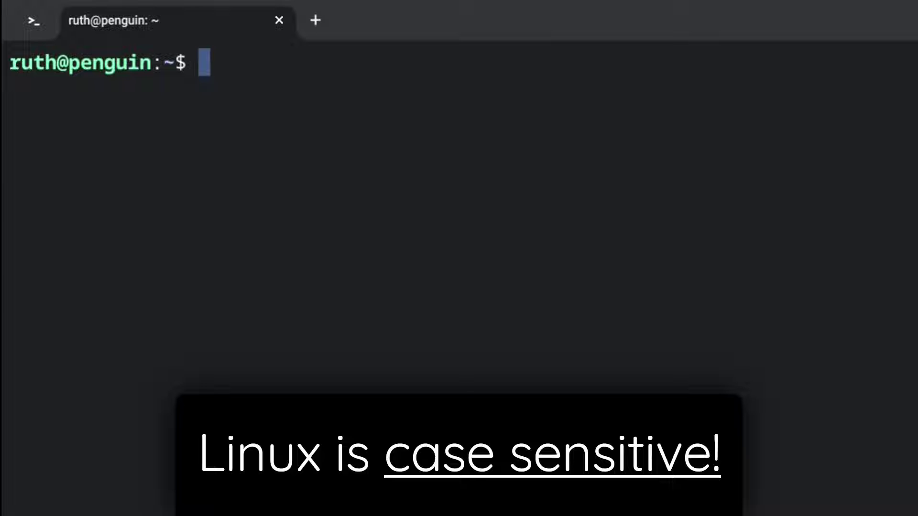
- Show that uppercase WHOAMI is not found, retype whoami, and bring up the app launcher
{"action": "type", "text": "WHOAMI"}
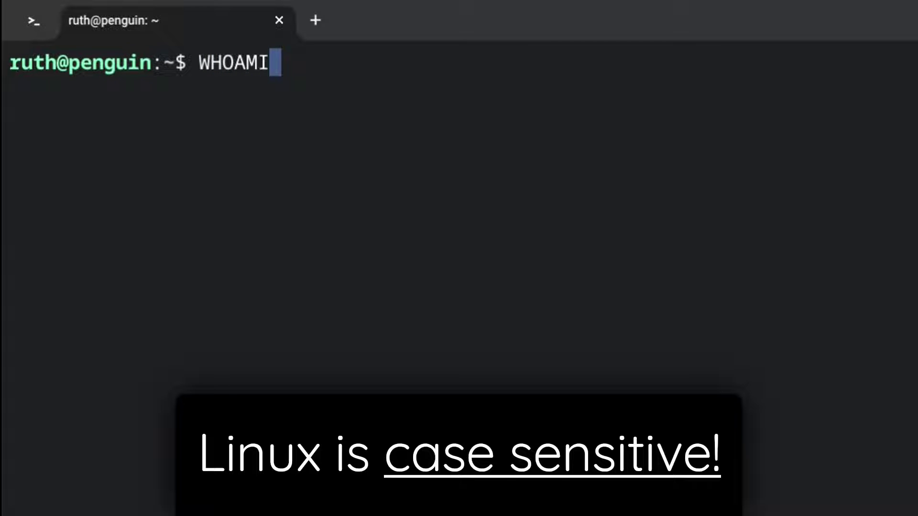
{"action": "key", "text": "Return"}
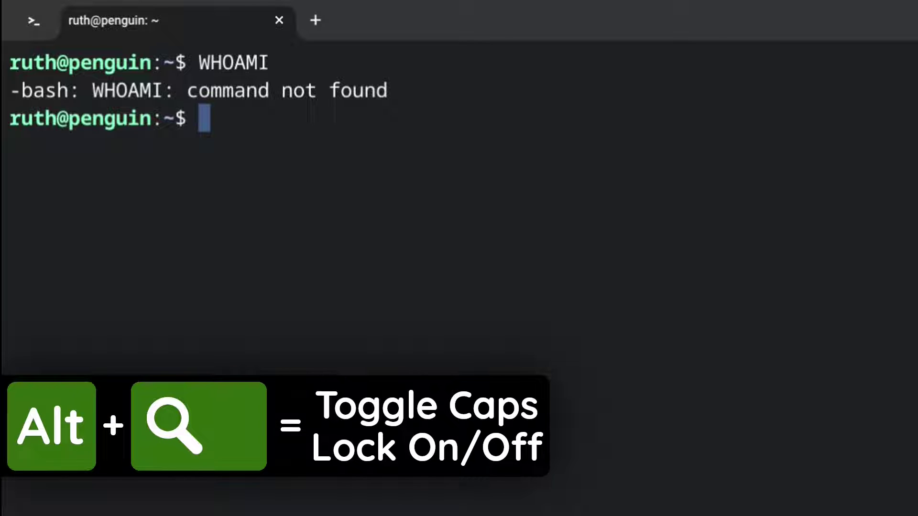
{"action": "type", "text": "whoami"}
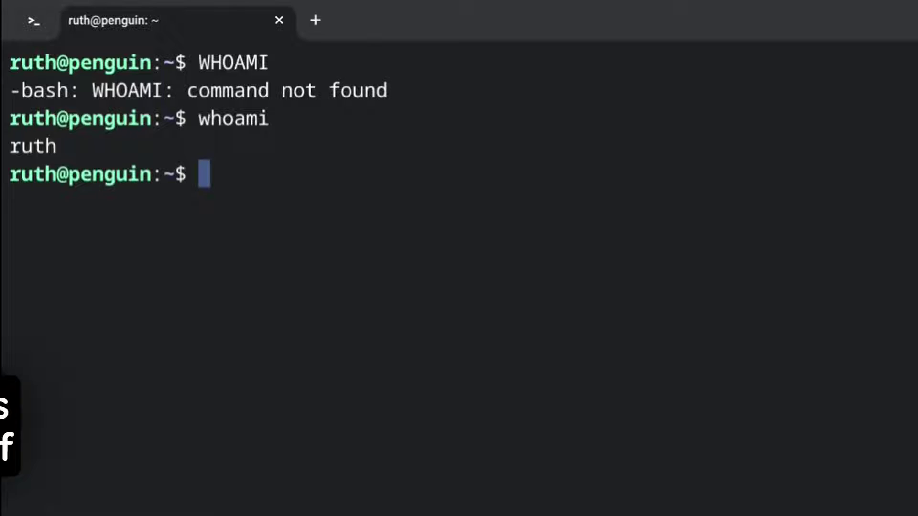
{"action": "left_click", "coordinate": [21, 494]}
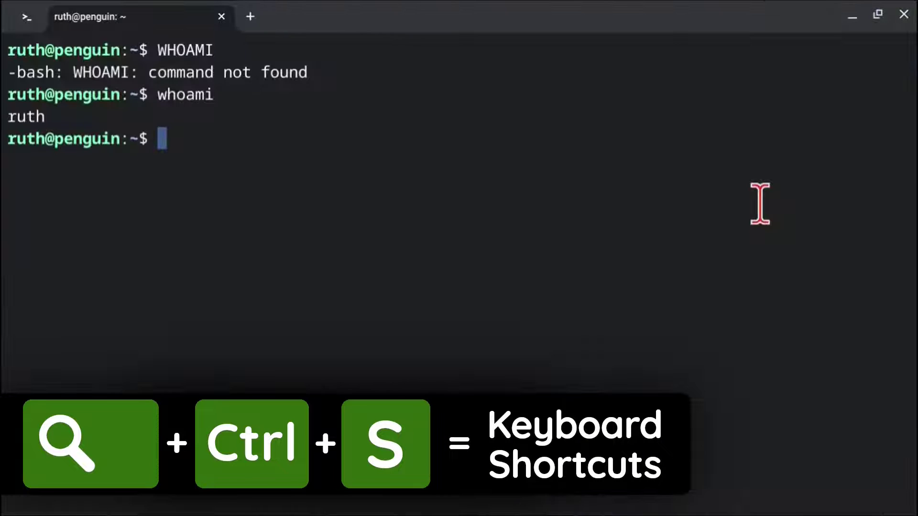
- Open the Key Shortcuts reference with Search+Ctrl+S to view General controls
{"action": "key", "text": "super+ctrl+s"}
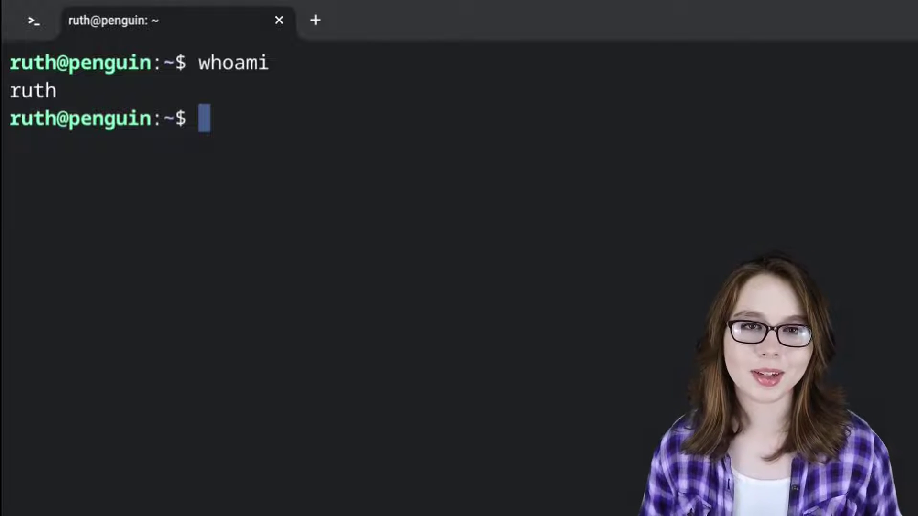
- Try changing your user's password with sudo passwd; after the mismatch failure, recall the command
{"action": "type", "text": "sudo pa"}
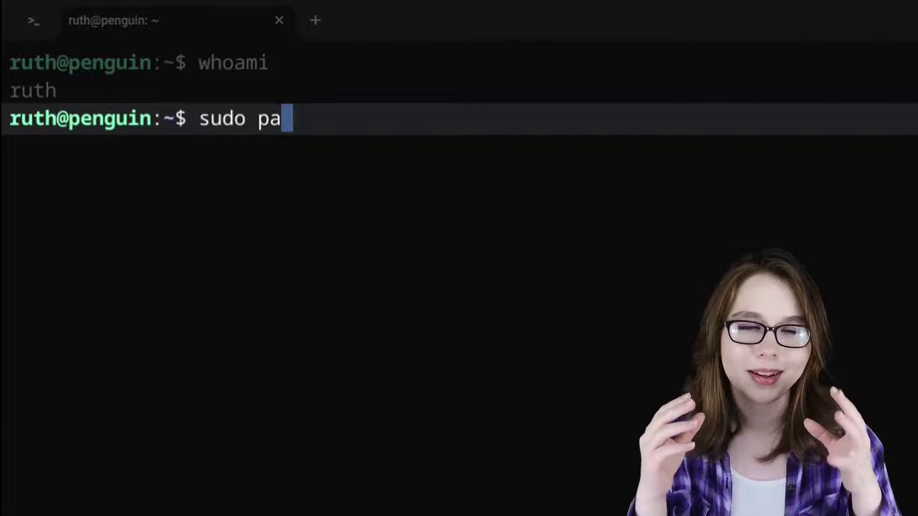
{"action": "type", "text": "sswd ru"}
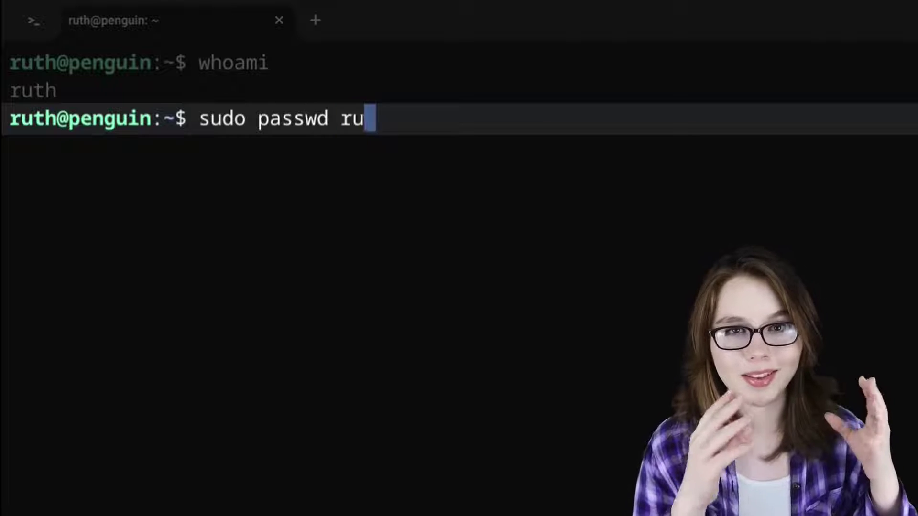
{"action": "type", "text": "th"}
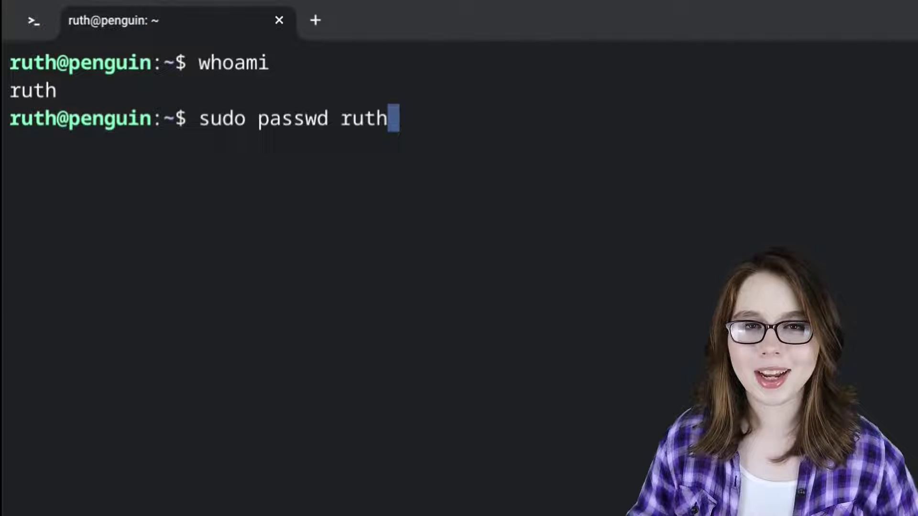
{"action": "key", "text": "Return"}
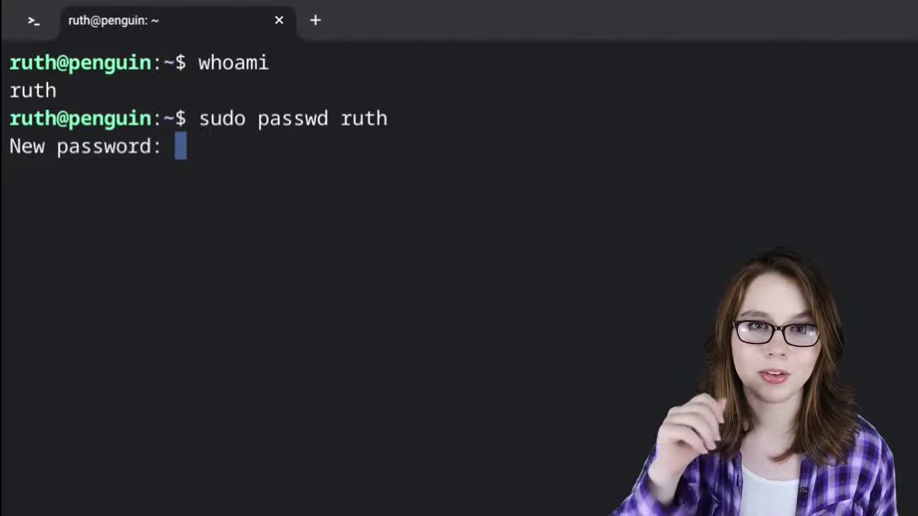
{"action": "key", "text": "Return"}
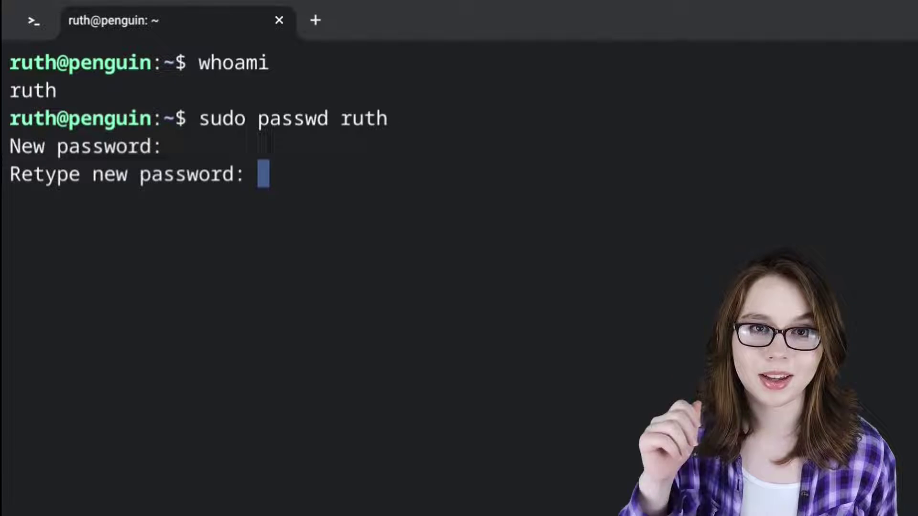
{"action": "key", "text": "Return"}
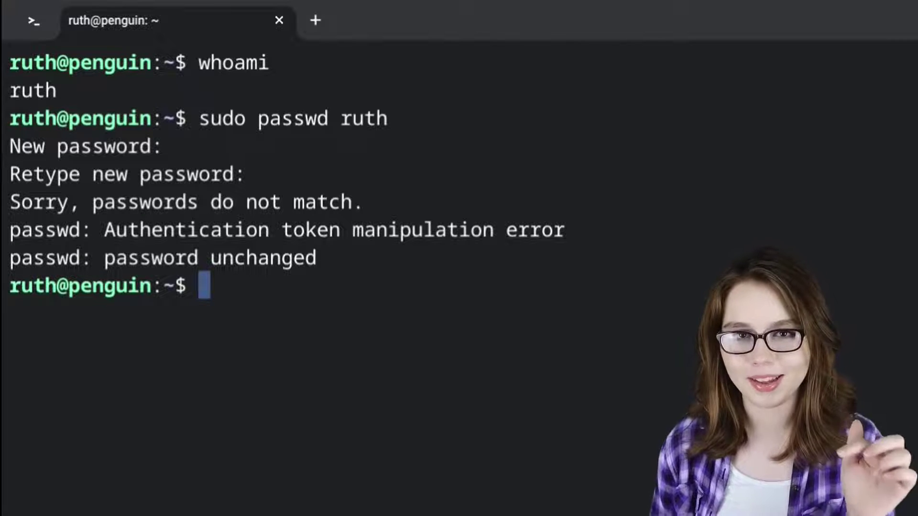
{"action": "key", "text": "Up"}
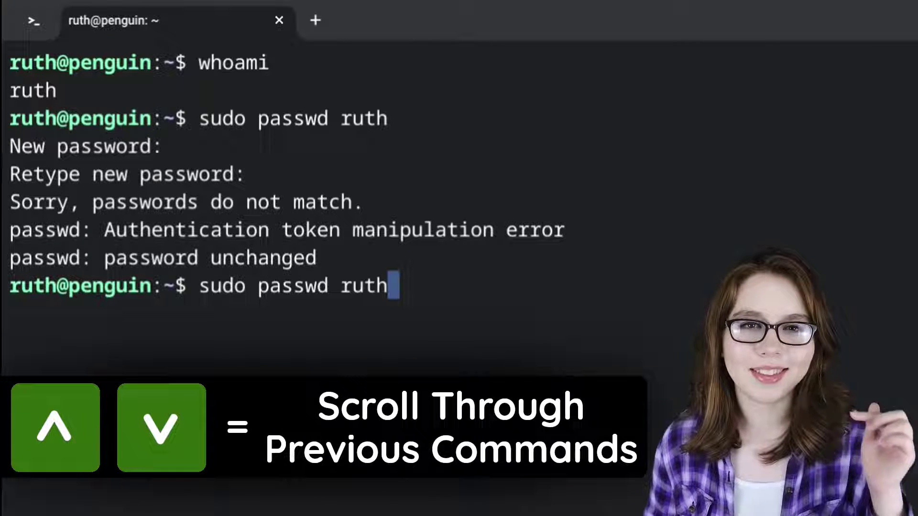
- List past commands with history, then stage 'sudo passwd root' at the prompt
{"action": "key", "text": "Up"}
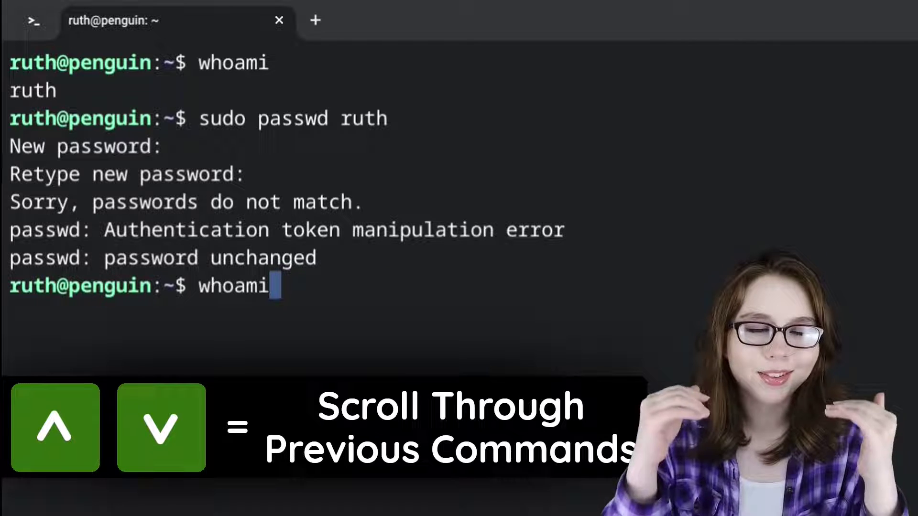
{"action": "key", "text": "Down"}
{"action": "key", "text": "Down"}
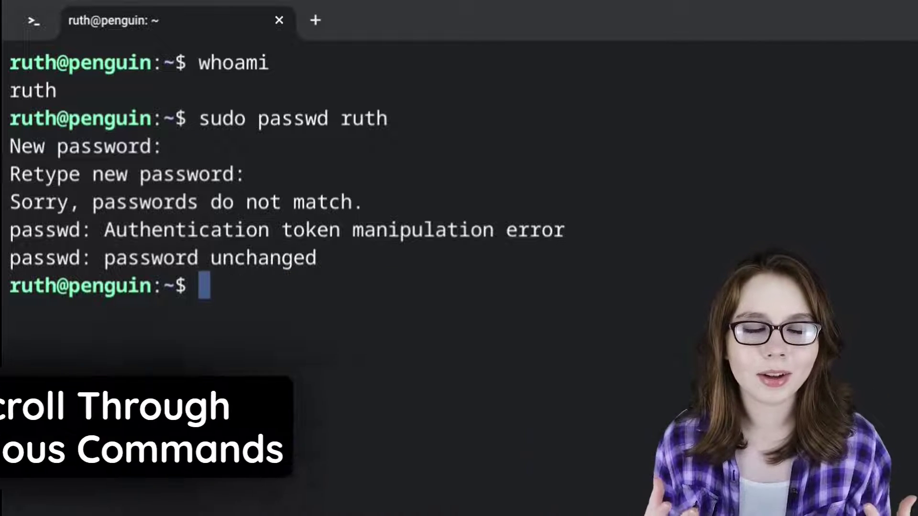
{"action": "type", "text": "history"}
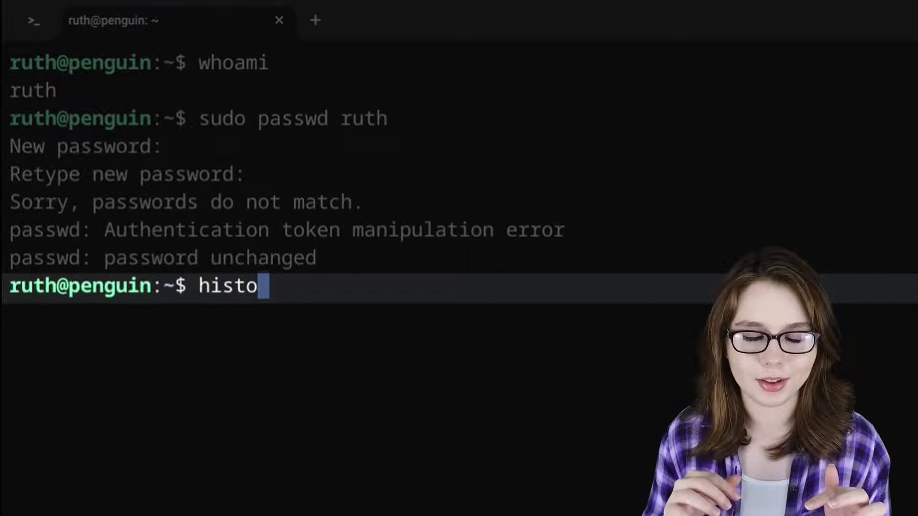
{"action": "key", "text": "Return"}
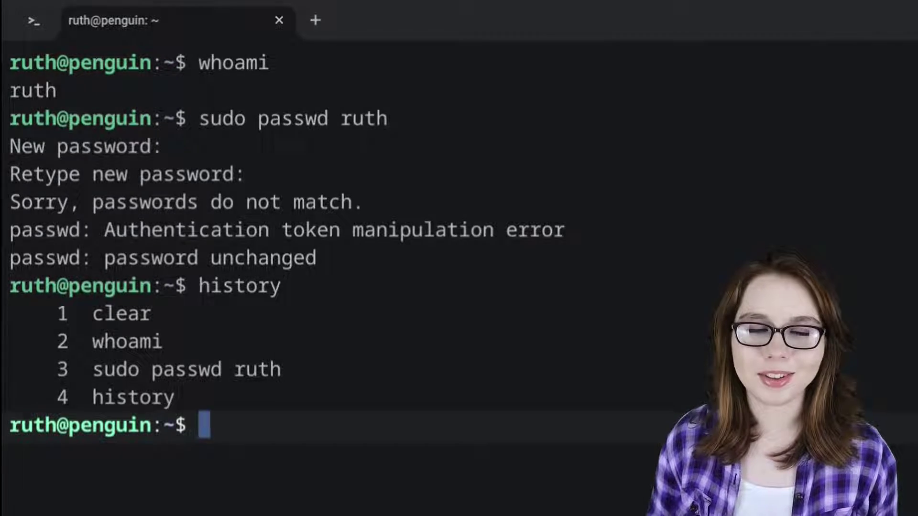
{"action": "type", "text": "sudo passwd root"}
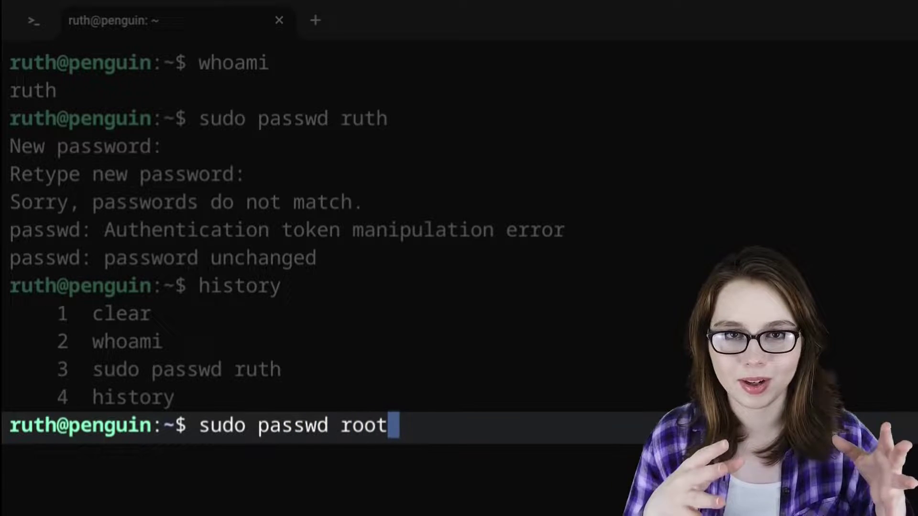
- Set a new root password with sudo passwd root, rerunning it after a mismatch
{"action": "key", "text": "Return"}
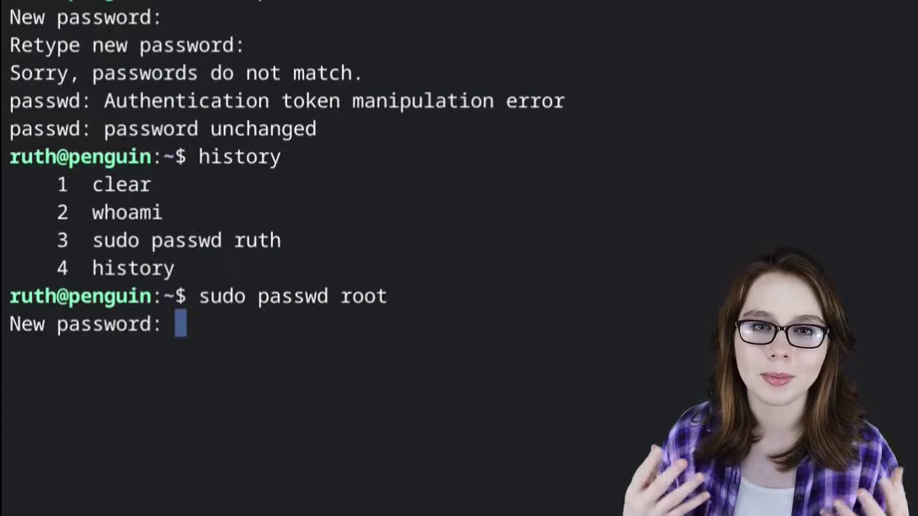
{"action": "key", "text": "Return"}
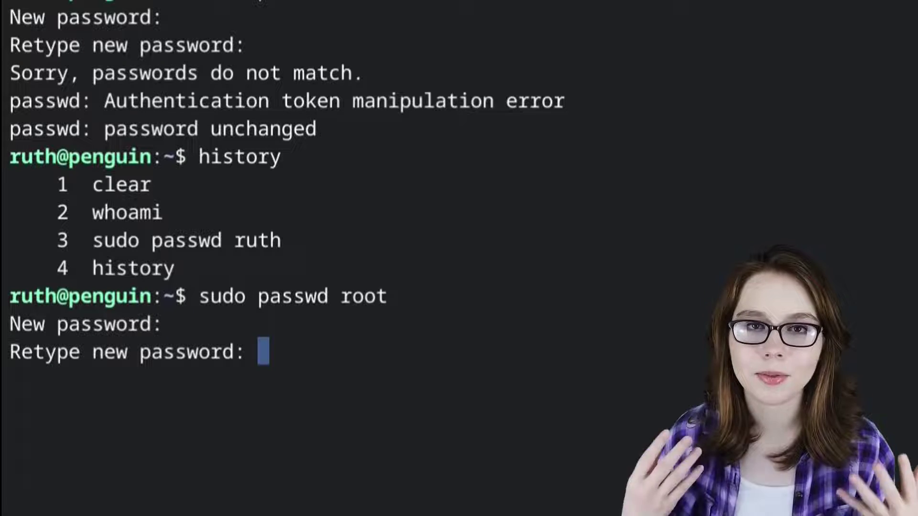
{"action": "key", "text": "Return"}
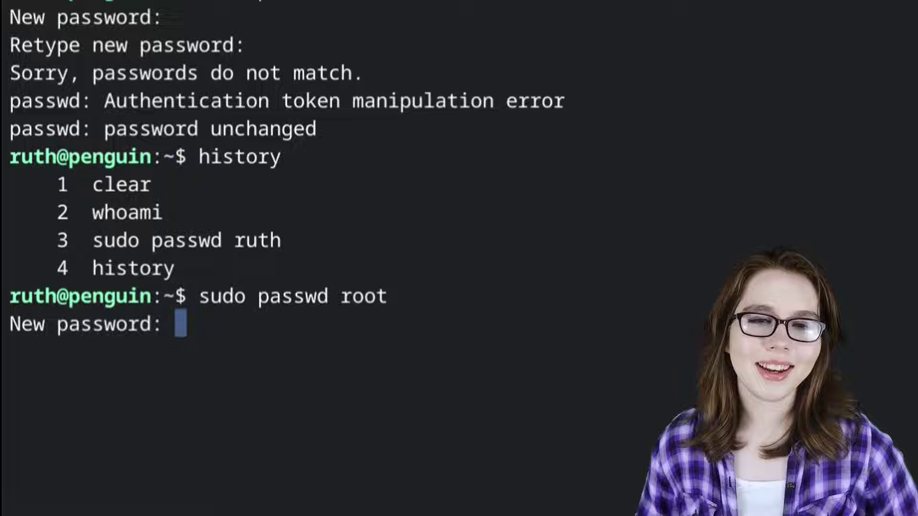
{"action": "key", "text": "Return"}
{"action": "key", "text": "Return"}
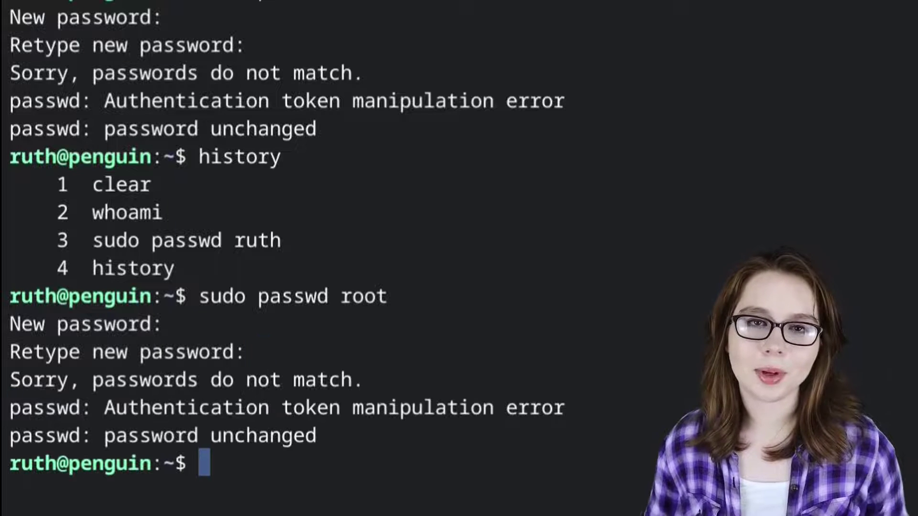
{"action": "key", "text": "Up"}
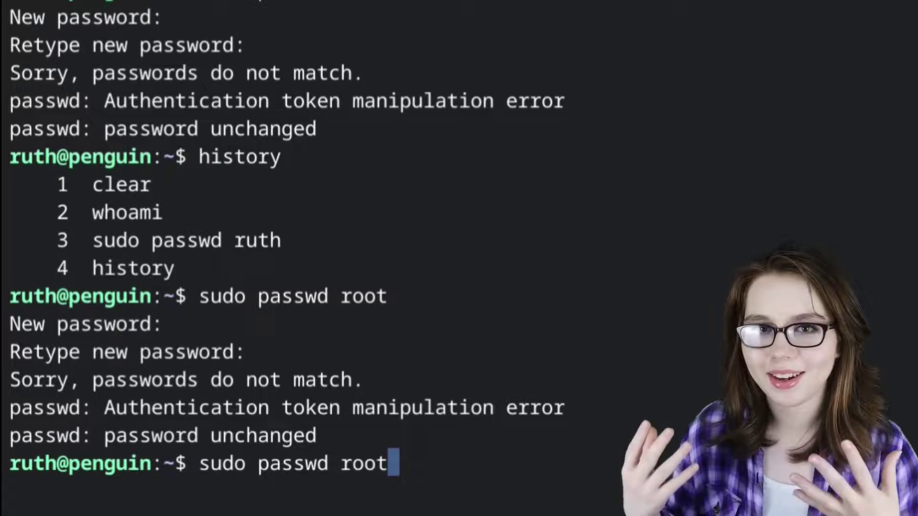
{"action": "key", "text": "Return"}
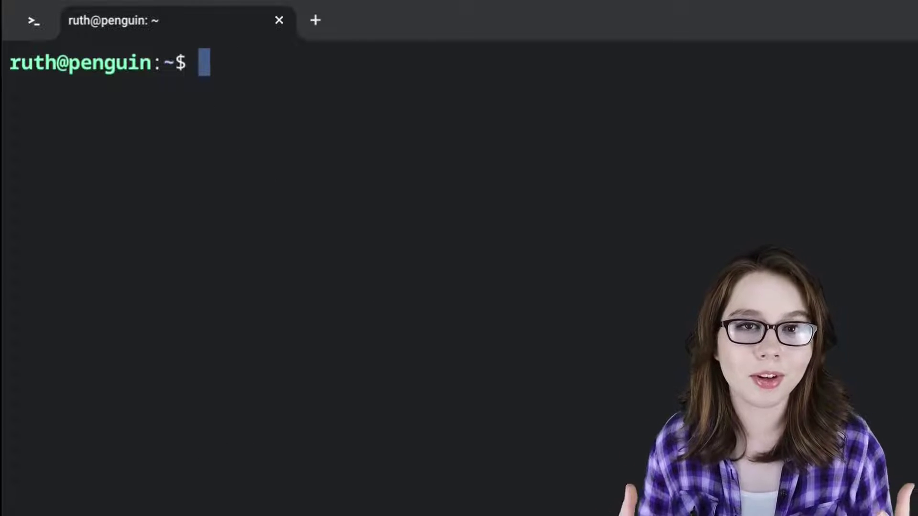
- Read through the man passwd page, then quit back to the shell
{"action": "type", "text": "man pa"}
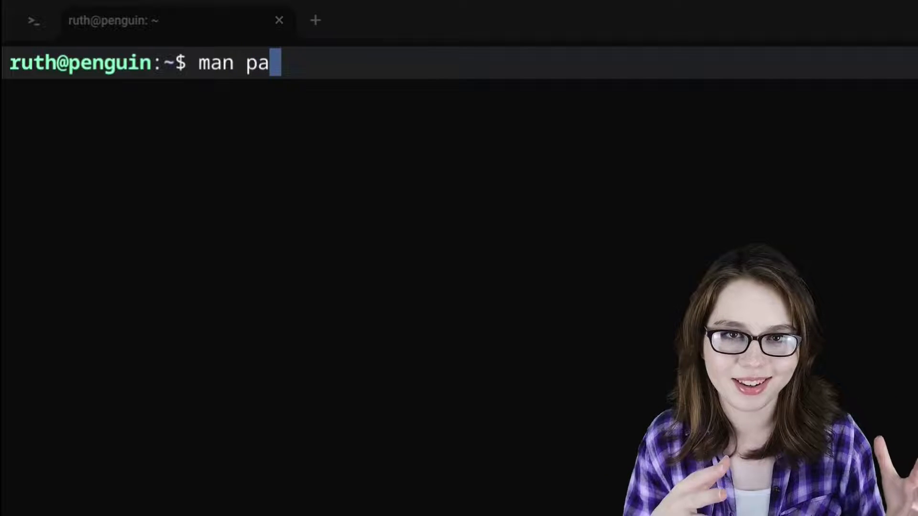
{"action": "type", "text": "sswd"}
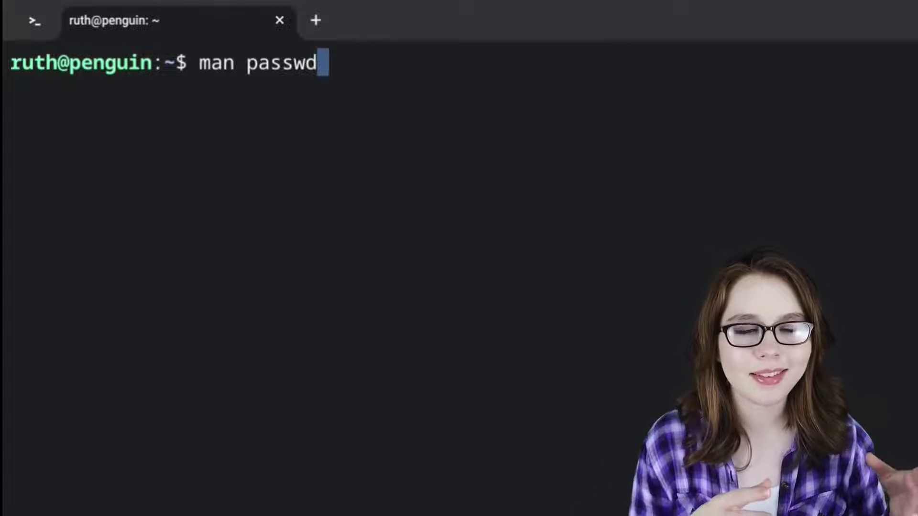
{"action": "key", "text": "Return"}
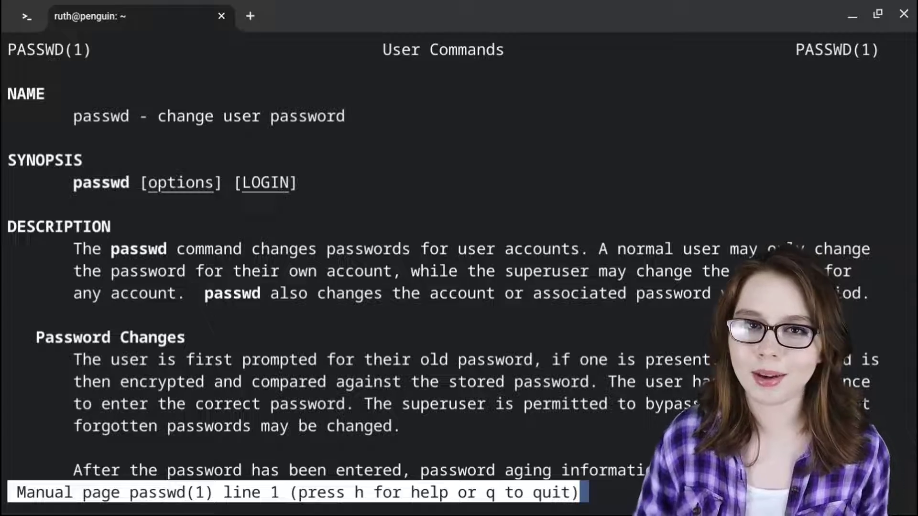
{"action": "key", "text": "Down"}
{"action": "key", "text": "Down"}
{"action": "key", "text": "Down"}
{"action": "key", "text": "Down"}
{"action": "key", "text": "Down"}
{"action": "key", "text": "Down"}
{"action": "key", "text": "Down"}
{"action": "key", "text": "Down"}
{"action": "key", "text": "Down"}
{"action": "key", "text": "Down"}
{"action": "key", "text": "Down"}
{"action": "key", "text": "Down"}
{"action": "key", "text": "Down"}
{"action": "key", "text": "Down"}
{"action": "key", "text": "Down"}
{"action": "key", "text": "Down"}
{"action": "key", "text": "Down"}
{"action": "key", "text": "Down"}
{"action": "key", "text": "Down"}
{"action": "key", "text": "Down"}
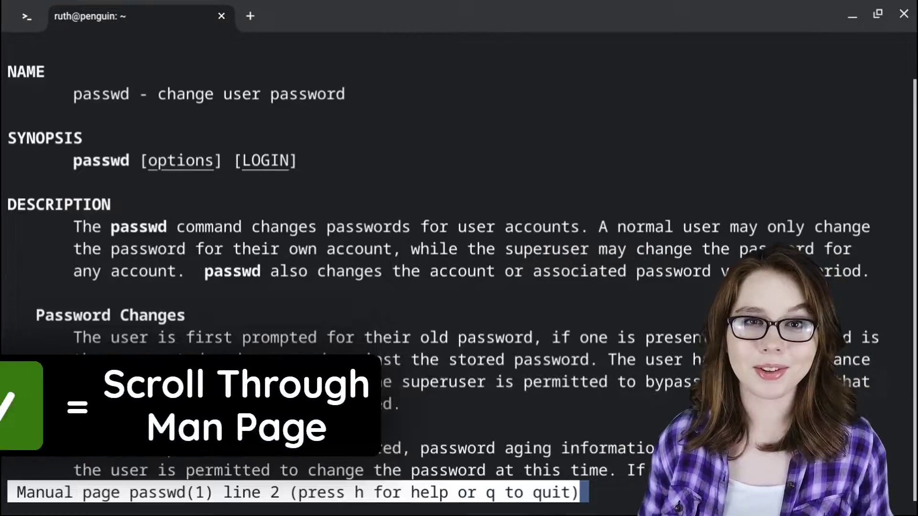
{"action": "key", "text": "Down"}
{"action": "key", "text": "Down"}
{"action": "key", "text": "Down"}
{"action": "key", "text": "Down"}
{"action": "key", "text": "Down"}
{"action": "key", "text": "Down"}
{"action": "key", "text": "Down"}
{"action": "key", "text": "Down"}
{"action": "key", "text": "Down"}
{"action": "key", "text": "Down"}
{"action": "key", "text": "Down"}
{"action": "key", "text": "Down"}
{"action": "key", "text": "Down"}
{"action": "key", "text": "Down"}
{"action": "key", "text": "Down"}
{"action": "key", "text": "Down"}
{"action": "key", "text": "Down"}
{"action": "key", "text": "Down"}
{"action": "key", "text": "Down"}
{"action": "key", "text": "Down"}
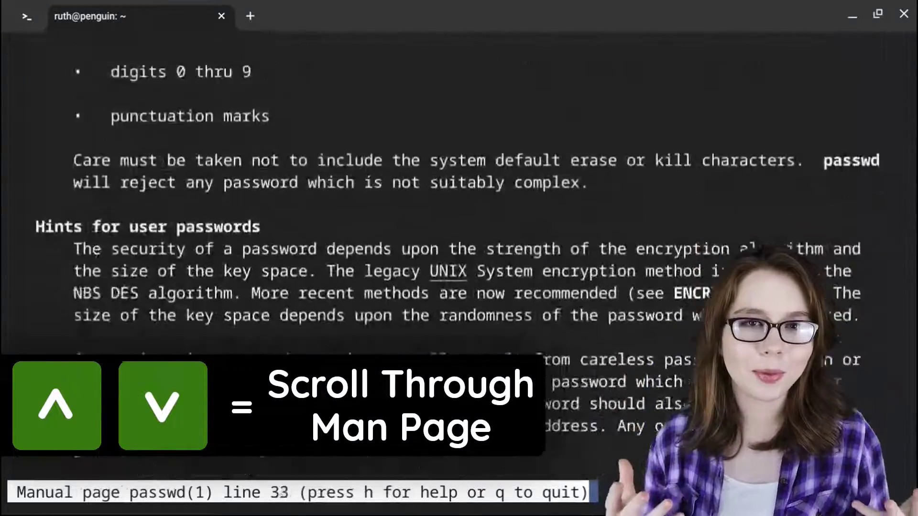
{"action": "key", "text": "Up"}
{"action": "key", "text": "Up"}
{"action": "key", "text": "Up"}
{"action": "key", "text": "Up"}
{"action": "key", "text": "Up"}
{"action": "key", "text": "Up"}
{"action": "key", "text": "Up"}
{"action": "key", "text": "Up"}
{"action": "key", "text": "Up"}
{"action": "key", "text": "Up"}
{"action": "key", "text": "Up"}
{"action": "key", "text": "Up"}
{"action": "key", "text": "Up"}
{"action": "key", "text": "Up"}
{"action": "key", "text": "Up"}
{"action": "key", "text": "Up"}
{"action": "key", "text": "Up"}
{"action": "key", "text": "Up"}
{"action": "key", "text": "Up"}
{"action": "key", "text": "Up"}
{"action": "key", "text": "Up"}
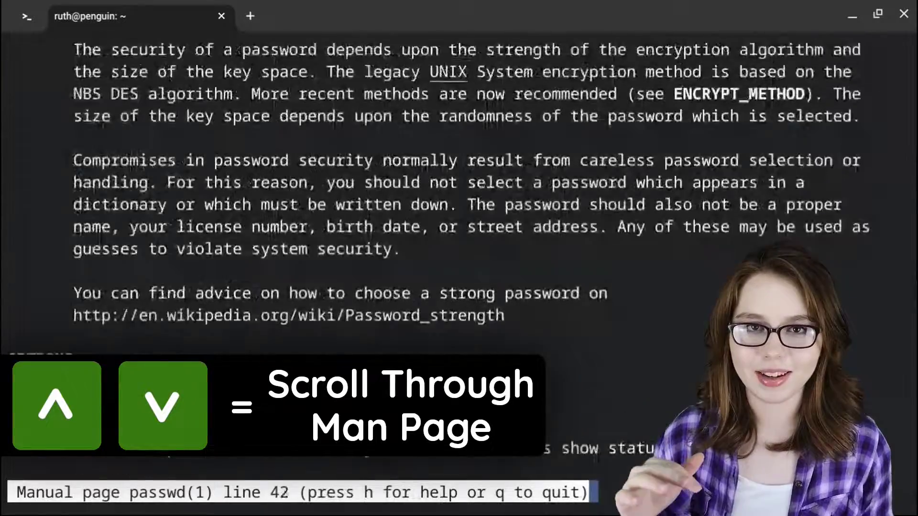
{"action": "key", "text": "Up"}
{"action": "key", "text": "Up"}
{"action": "key", "text": "Up"}
{"action": "key", "text": "Up"}
{"action": "key", "text": "Up"}
{"action": "key", "text": "Up"}
{"action": "key", "text": "Up"}
{"action": "key", "text": "Up"}
{"action": "key", "text": "Up"}
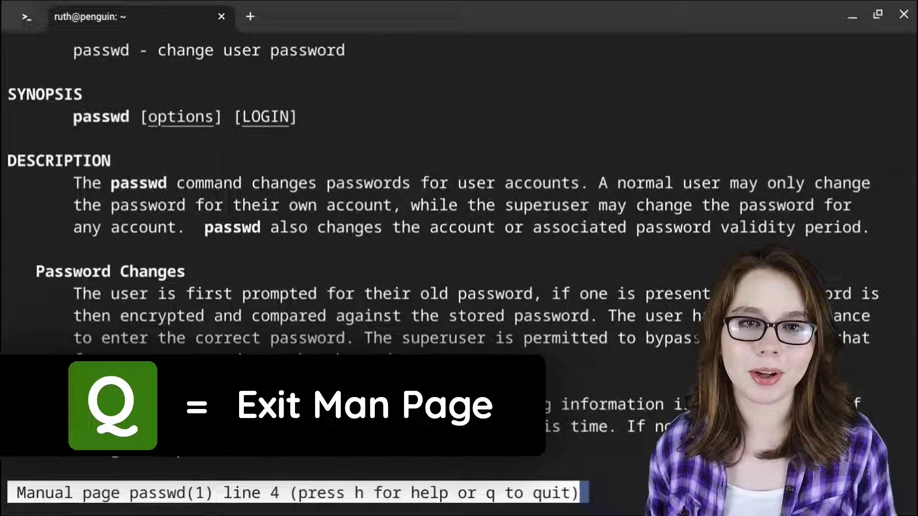
{"action": "key", "text": "q"}
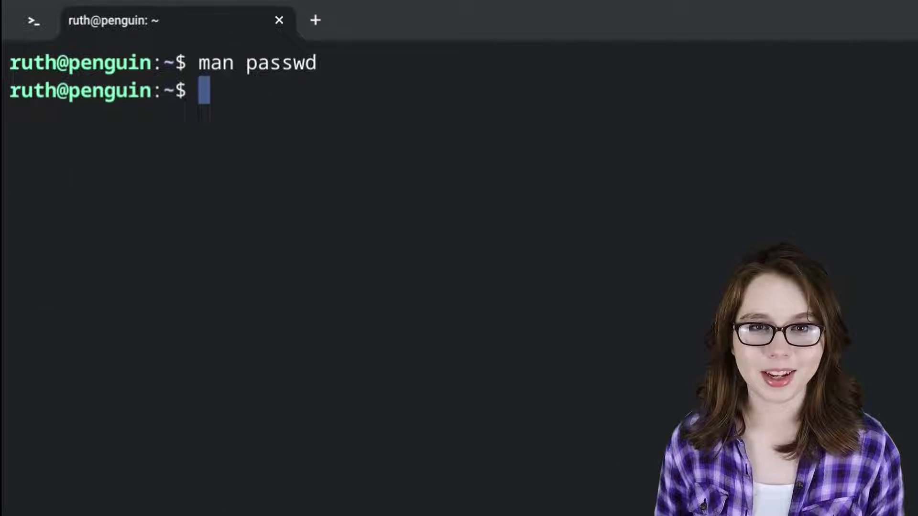
- Confirm the shell is -bash with echo $0, then browse and quit the man bash page
{"action": "type", "text": "ec"}
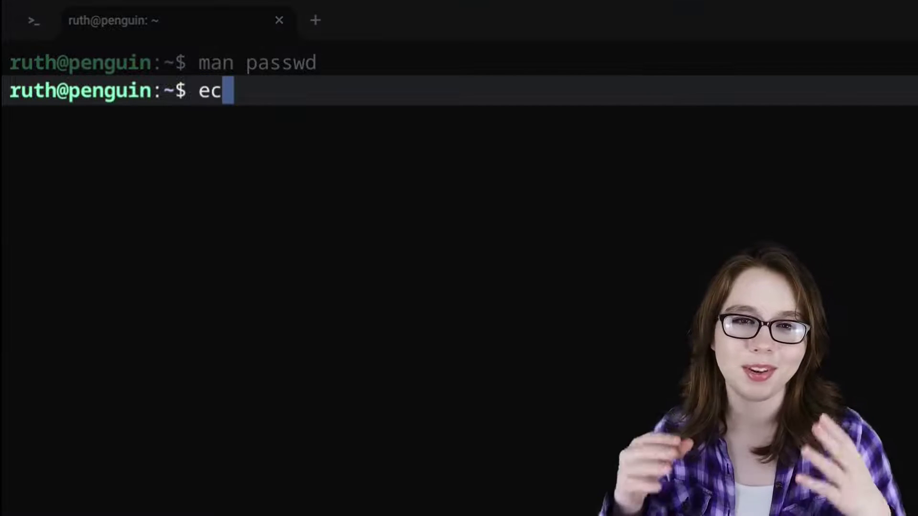
{"action": "type", "text": "ho $0"}
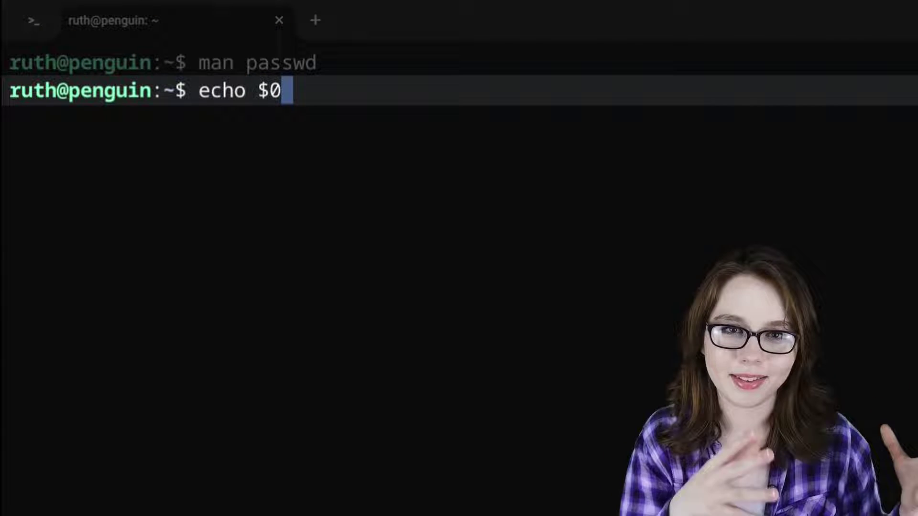
{"action": "key", "text": "Return"}
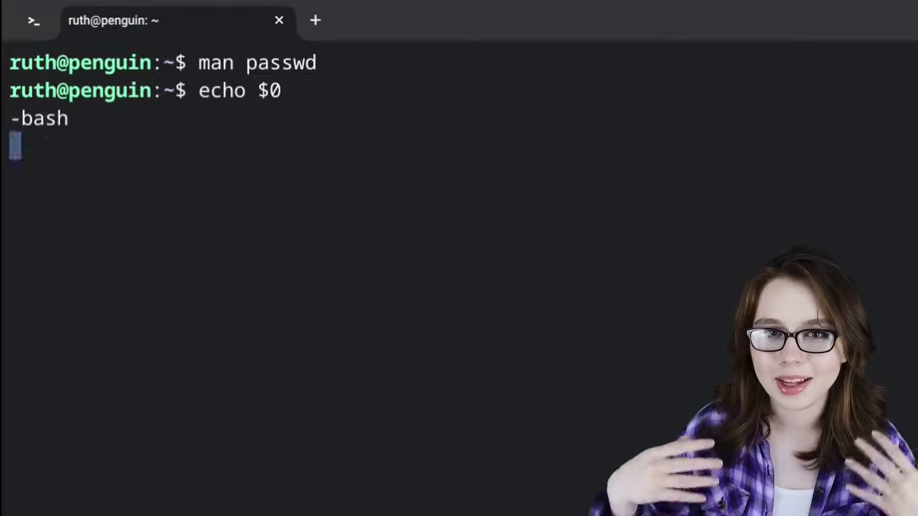
{"action": "type", "text": "man bash"}
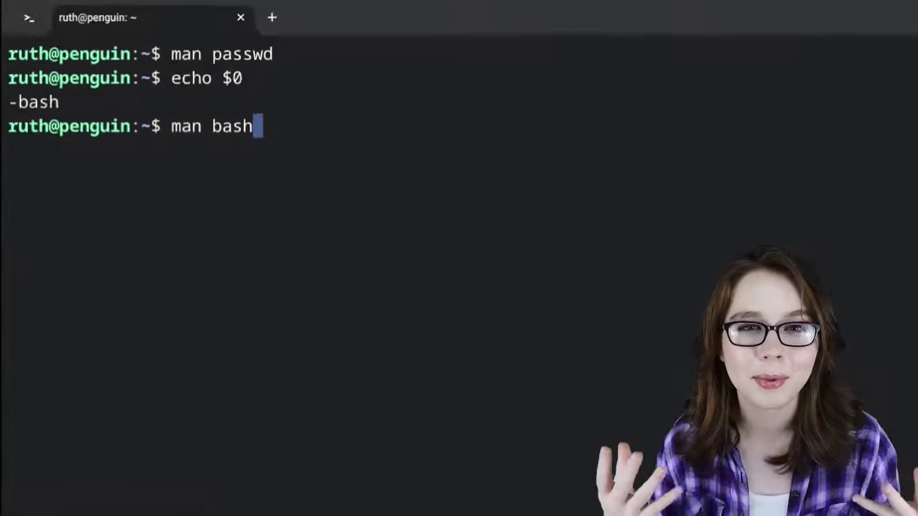
{"action": "key", "text": "Return"}
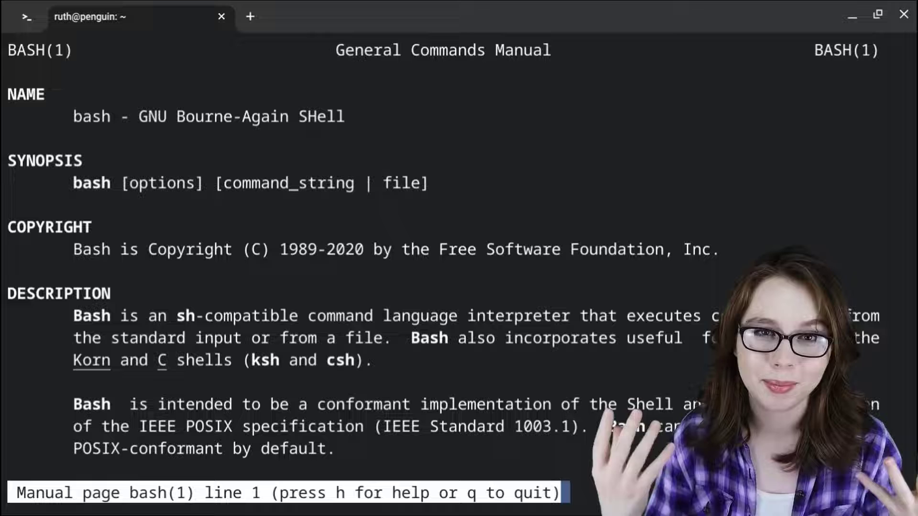
{"action": "key", "text": "Down"}
{"action": "key", "text": "Down"}
{"action": "key", "text": "q"}
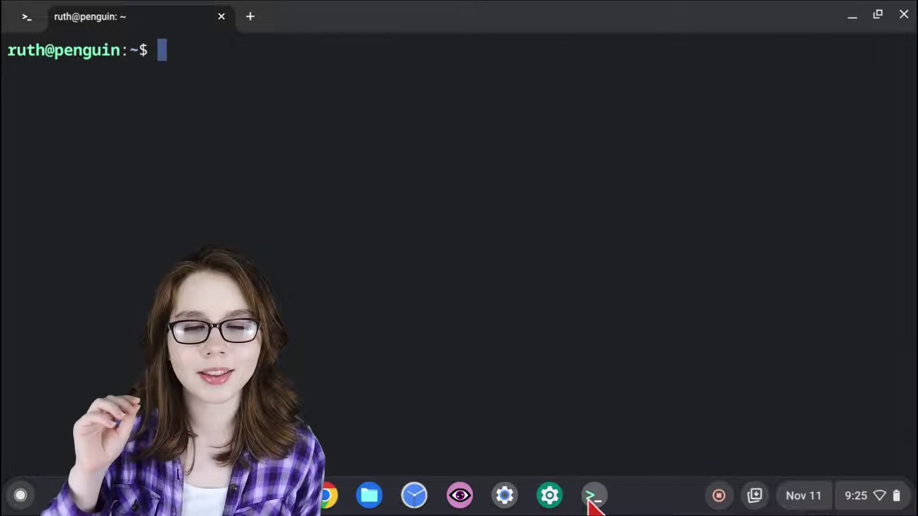
- Choose Shut down Linux from the shelf Terminal icon's context menu
{"action": "right_click", "coordinate": [589, 502]}
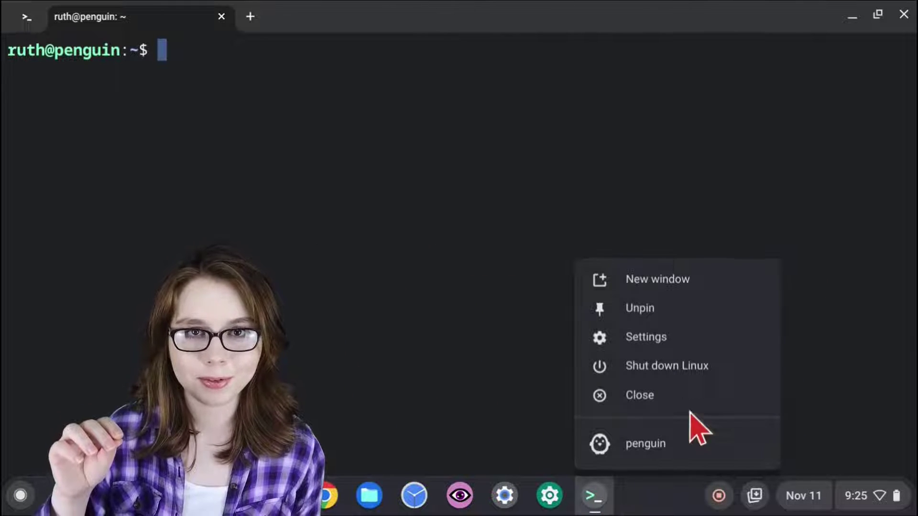
{"action": "left_click", "coordinate": [709, 368]}
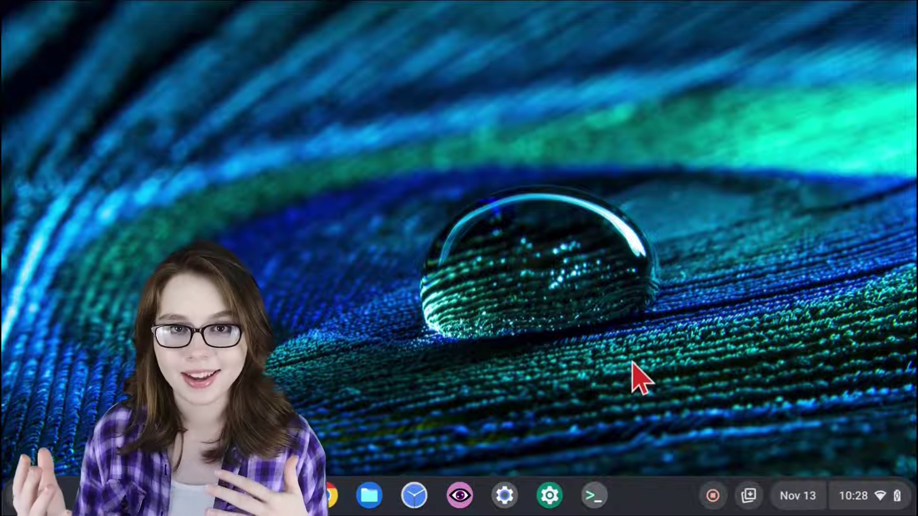
- Reopen Terminal from the shelf and start a new penguin session
{"action": "left_click", "coordinate": [597, 495]}
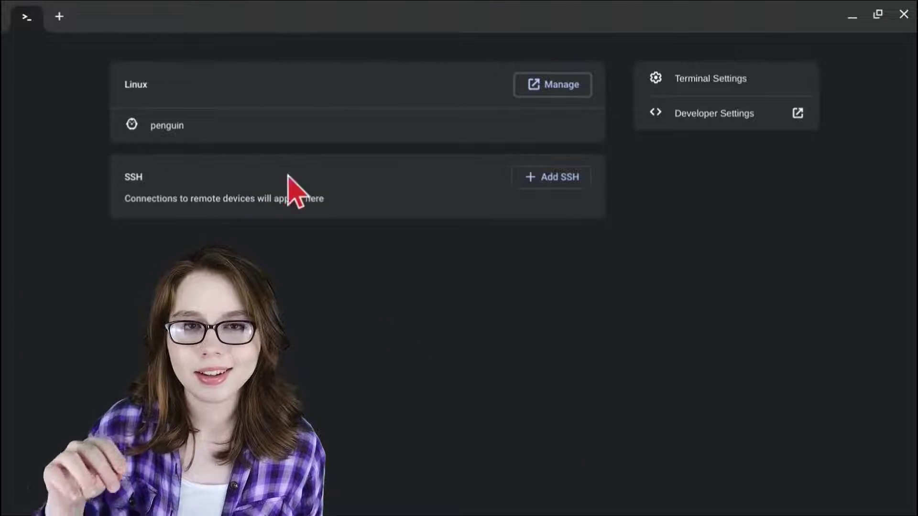
{"action": "left_click", "coordinate": [232, 128]}
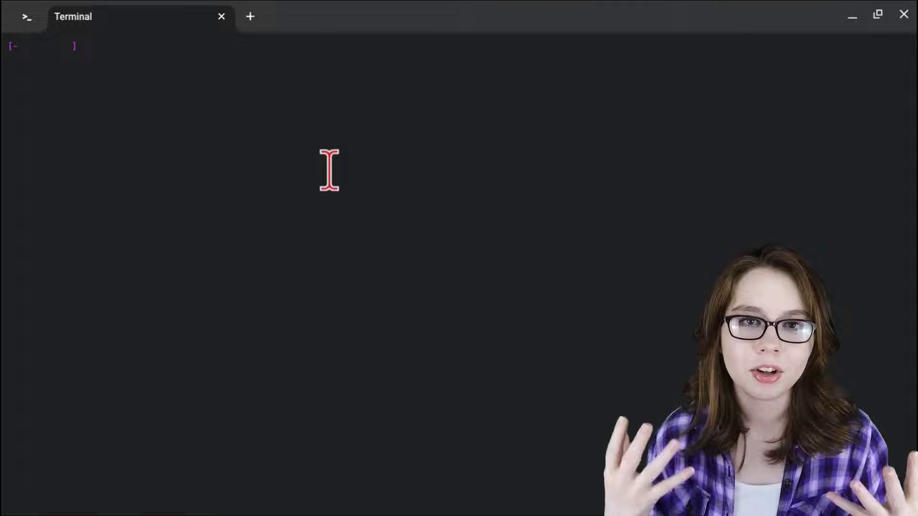